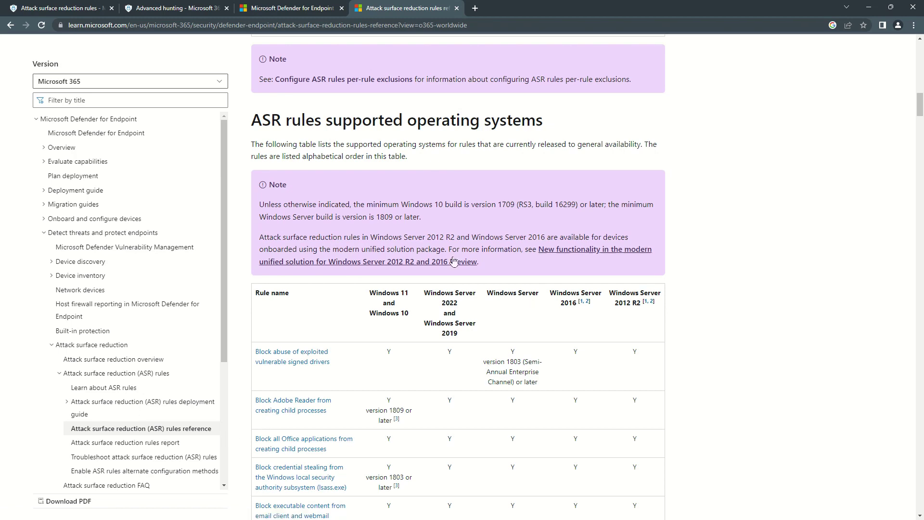
Examine the operating system support table for the ASR rules, including its footnote on Windows Server 2016 and 2012 R2.
scroll(409, 269, "down", 1)
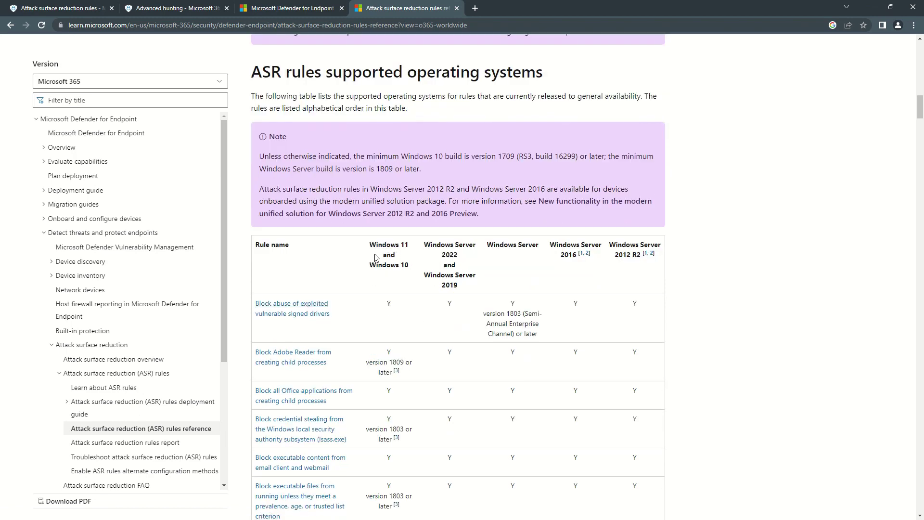
left_click_drag(377, 256, 638, 288)
scroll(527, 257, "down", 12)
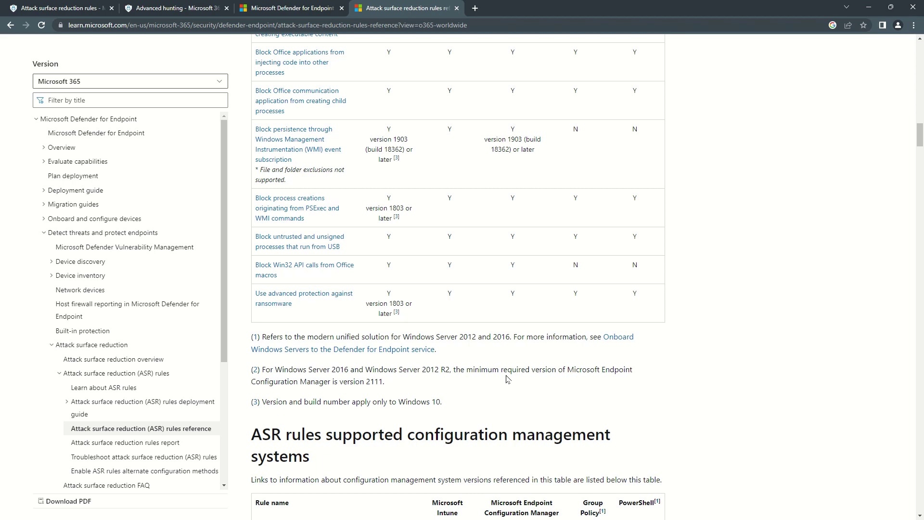
left_click_drag(384, 370, 454, 370)
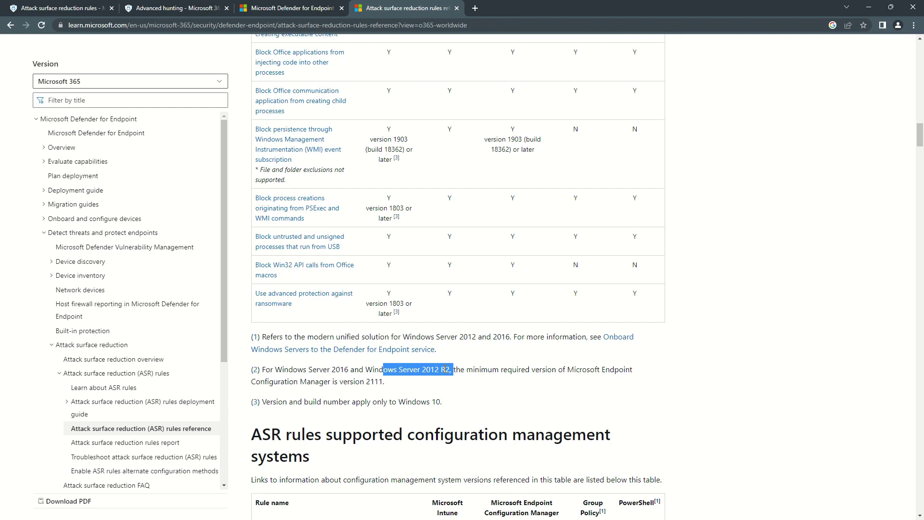
scroll(545, 359, "up", 15)
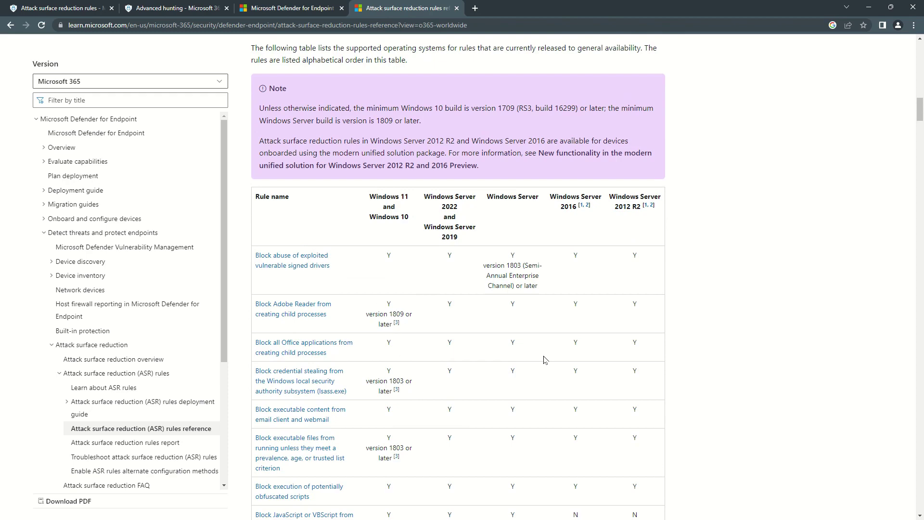
scroll(479, 363, "down", 1)
scroll(553, 290, "down", 5)
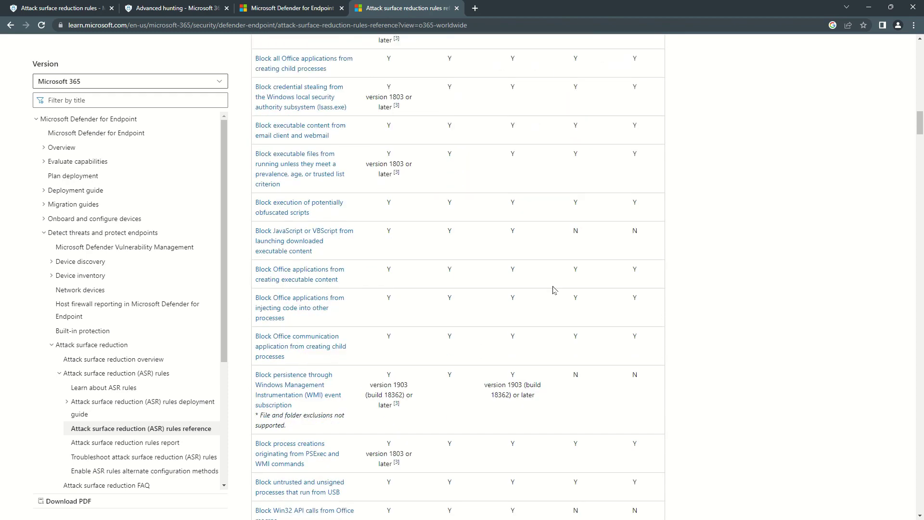
Examine the ASR rules supported configuration management systems table, especially the Microsoft Endpoint Configuration Manager column and the version links below it.
scroll(553, 289, "down", 13)
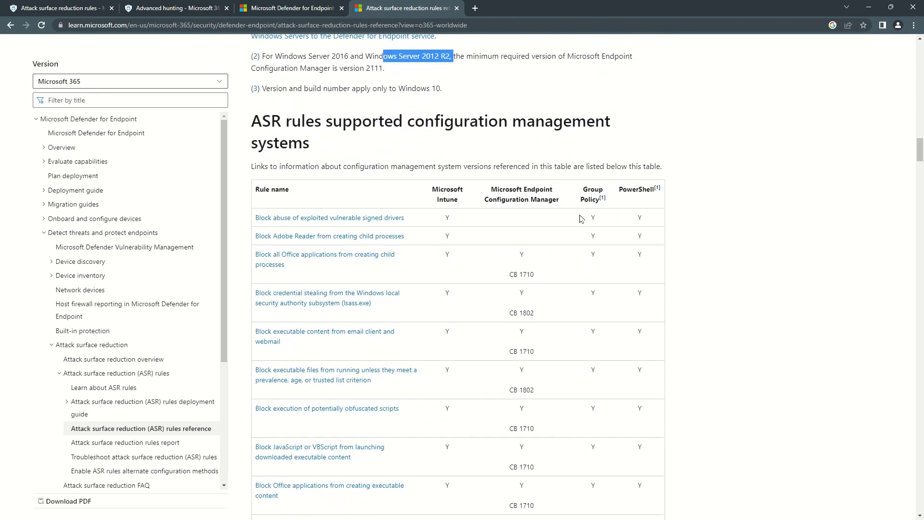
scroll(580, 219, "down", 2)
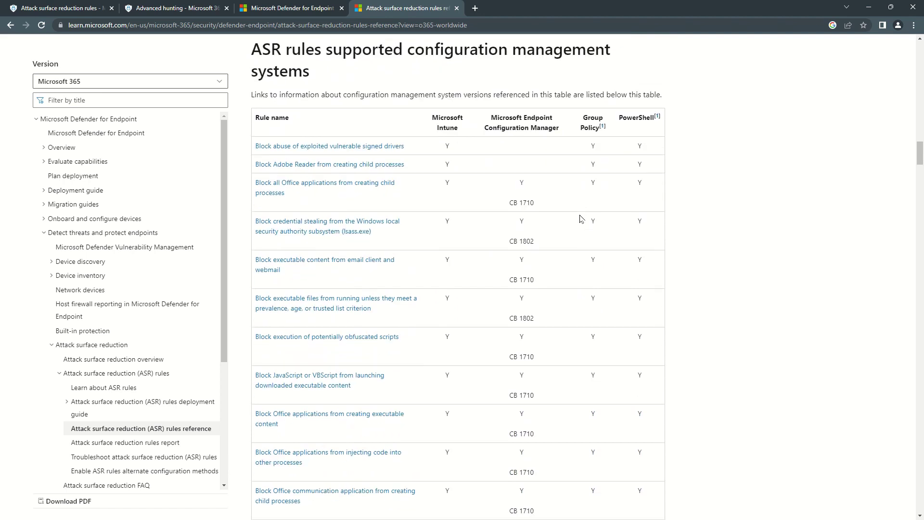
left_click_drag(489, 118, 560, 127)
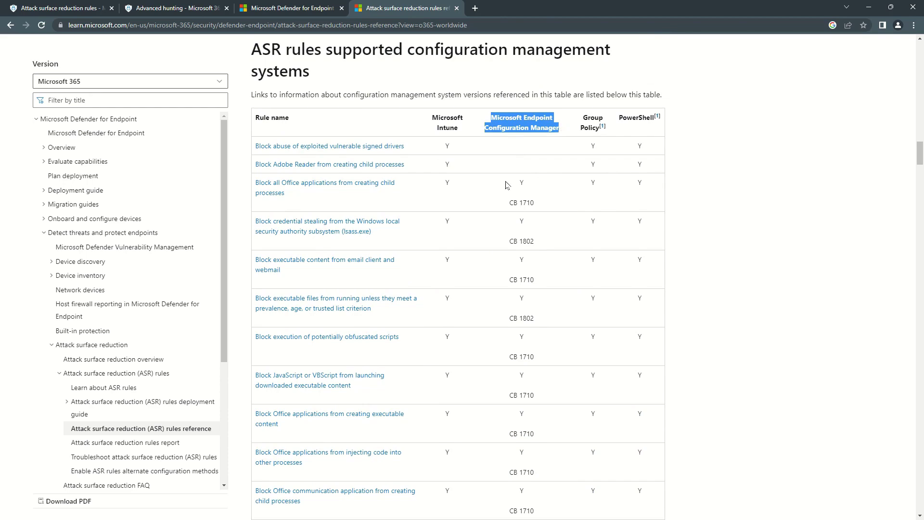
scroll(521, 181, "down", 9)
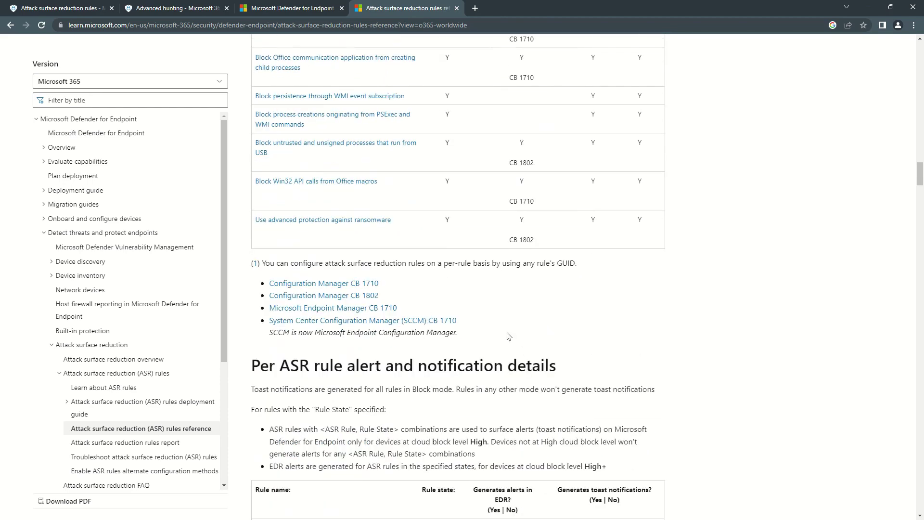
left_click_drag(517, 365, 263, 275)
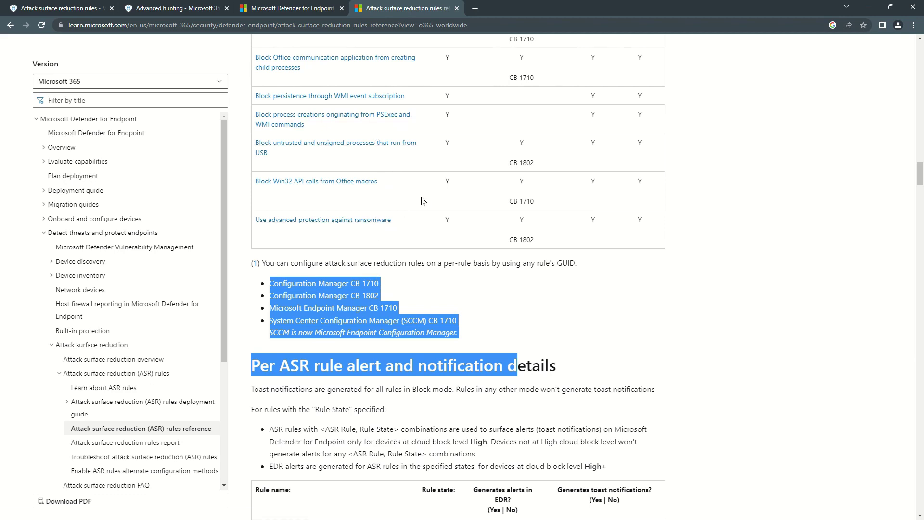
left_click(607, 322)
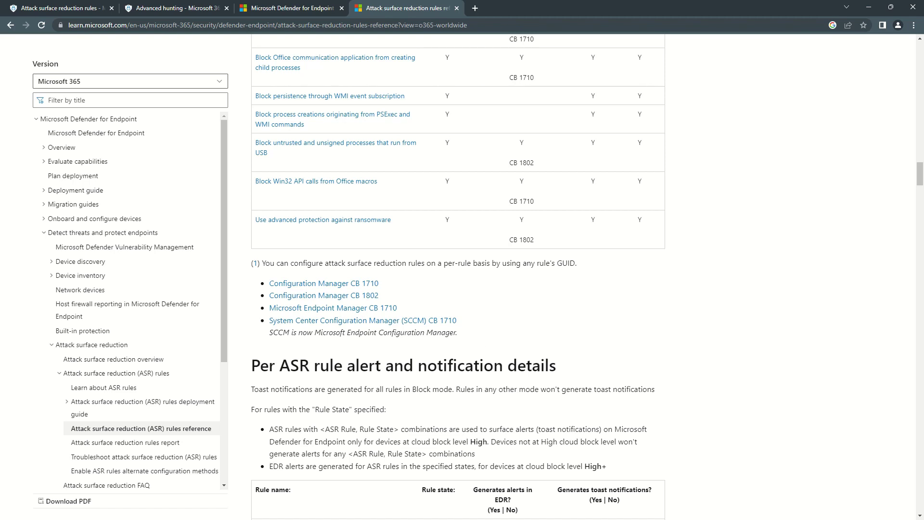
Switch to the Command Prompt on the Windows 10 machine and check its computer name with hostname.
key("alt+Tab")
left_click(225, 141)
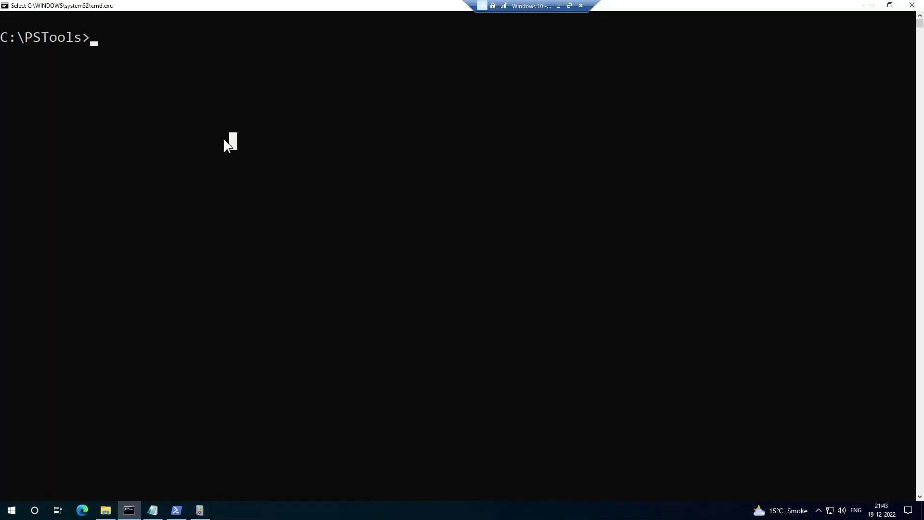
type("hostname")
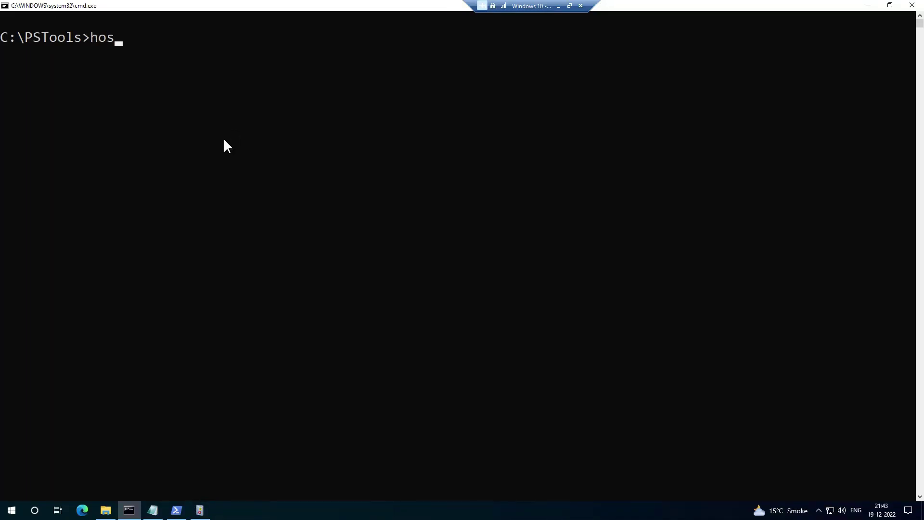
key("Return")
left_click(185, 110)
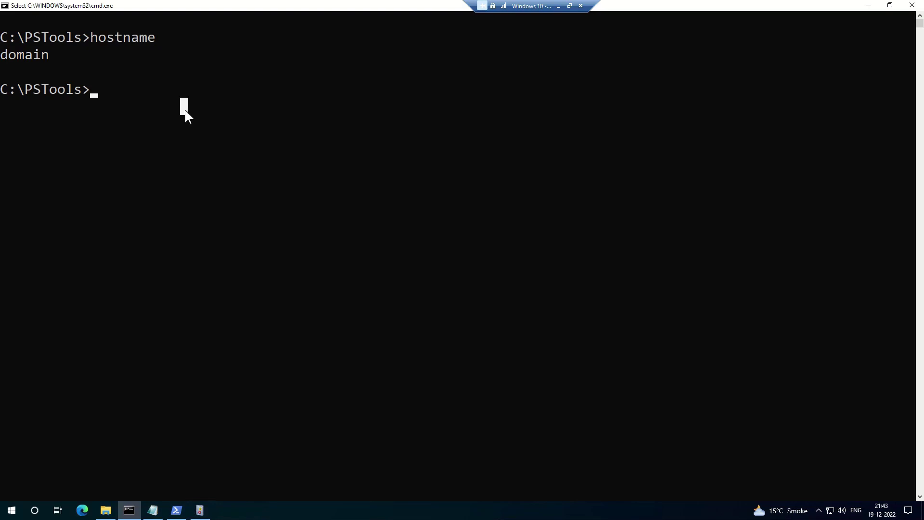
double_click(34, 51)
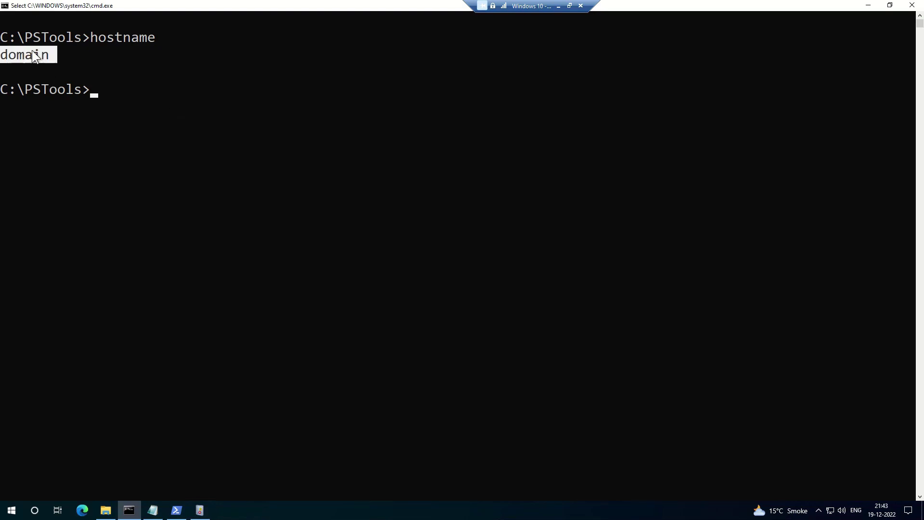
left_click(334, 228)
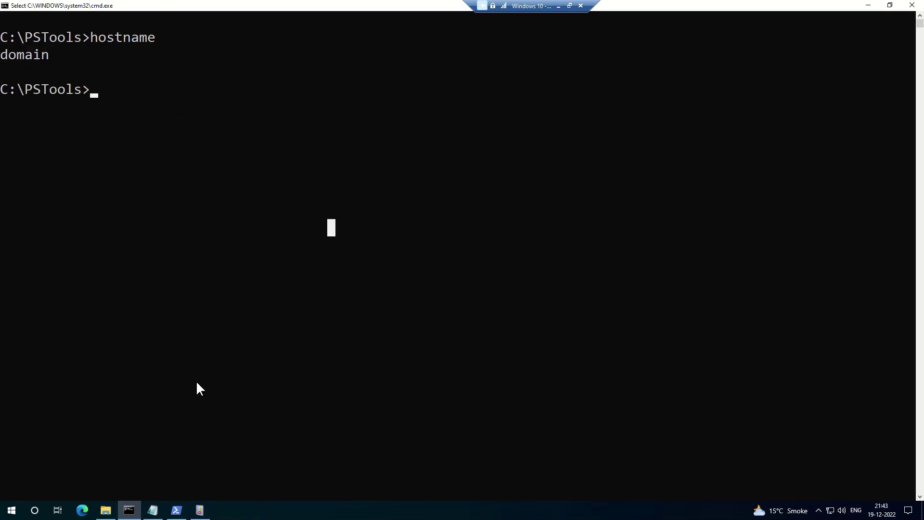
Run sc query sense and check the state of the Defender for Endpoint service.
type("sc query se")
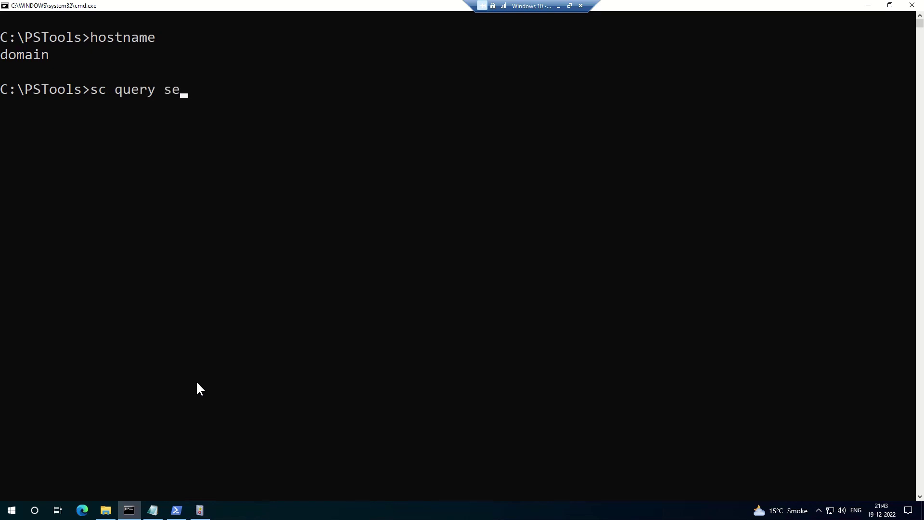
type("nse")
key("Return")
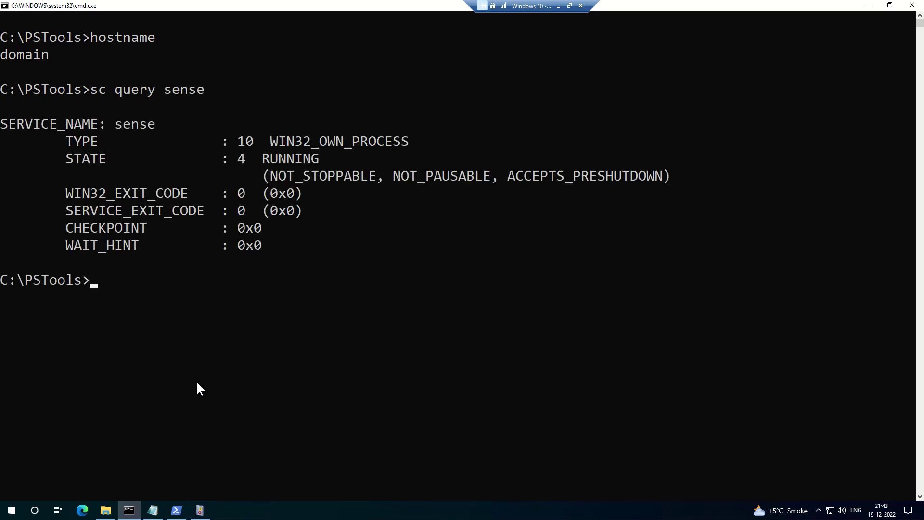
left_click(258, 159)
double_click(301, 158)
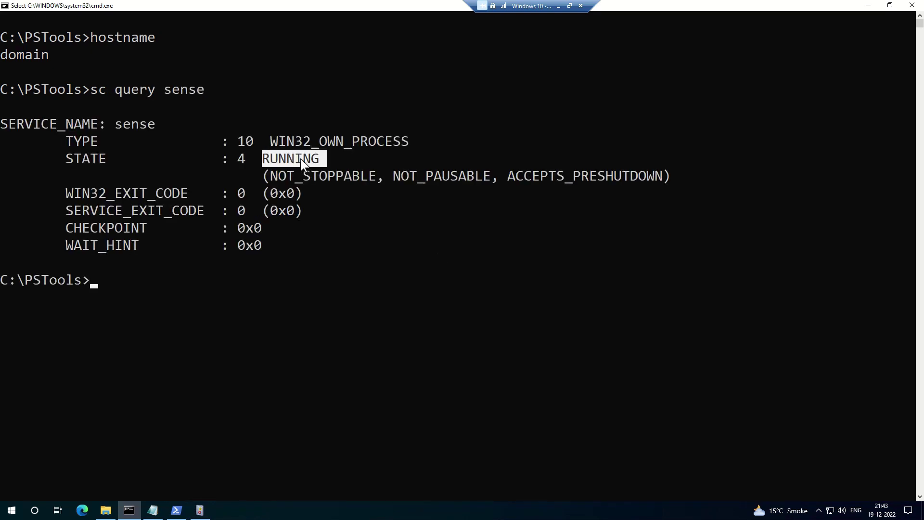
left_click(527, 353)
Run sc query windefend and check the state of the Defender Antivirus service.
type("sc ")
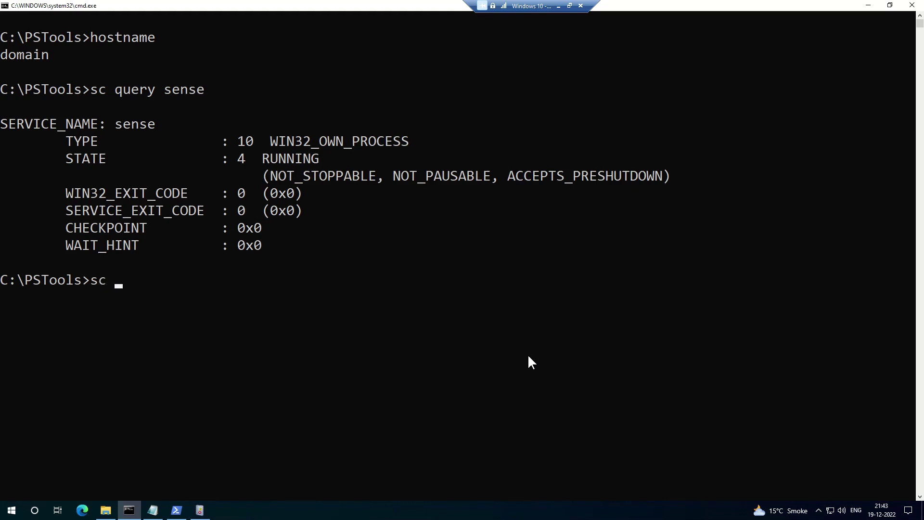
type("query windefend")
key("Return")
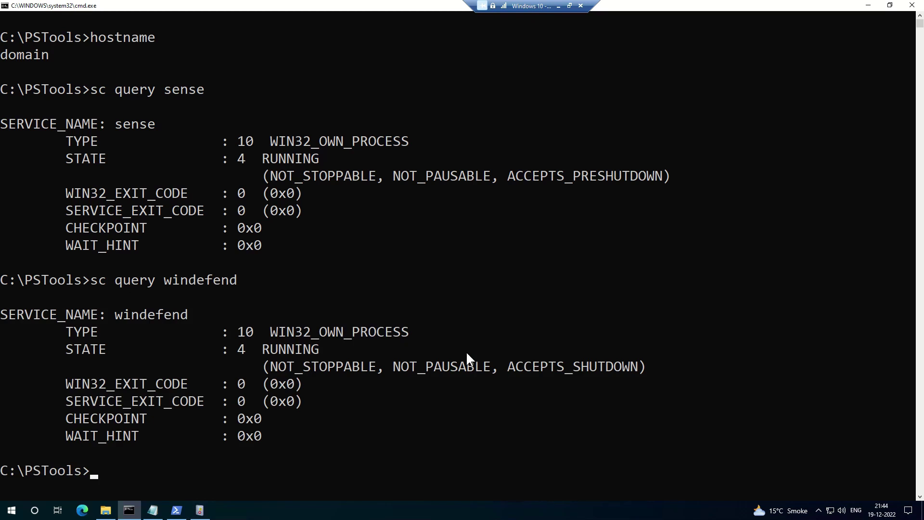
double_click(290, 348)
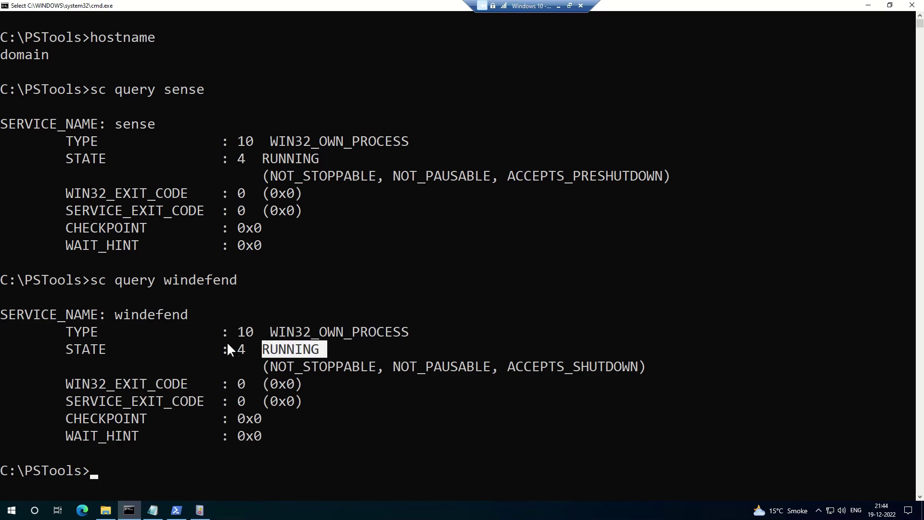
Switch to PowerShell and review the Get-MpPreference output, focusing on the AttackSurfaceReductionRules_Actions and AttackSurfaceReductionRules_Ids entries.
left_click(178, 511)
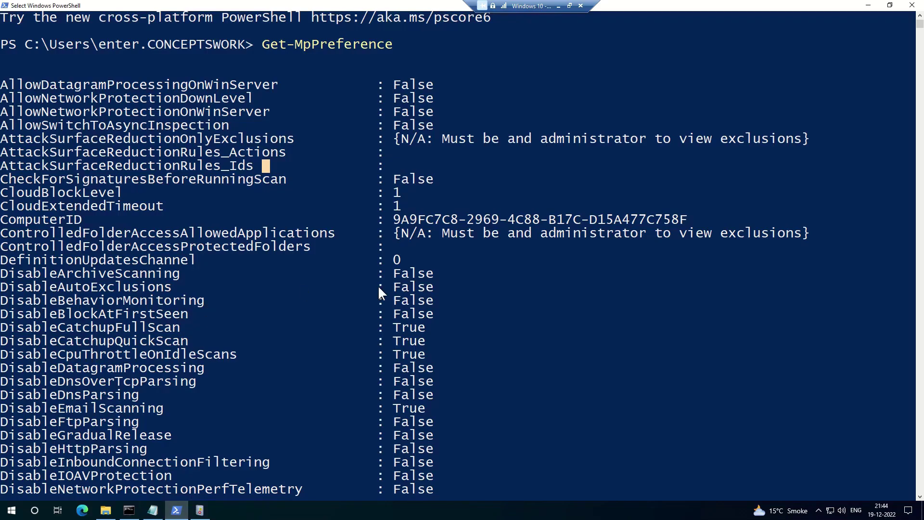
double_click(302, 43)
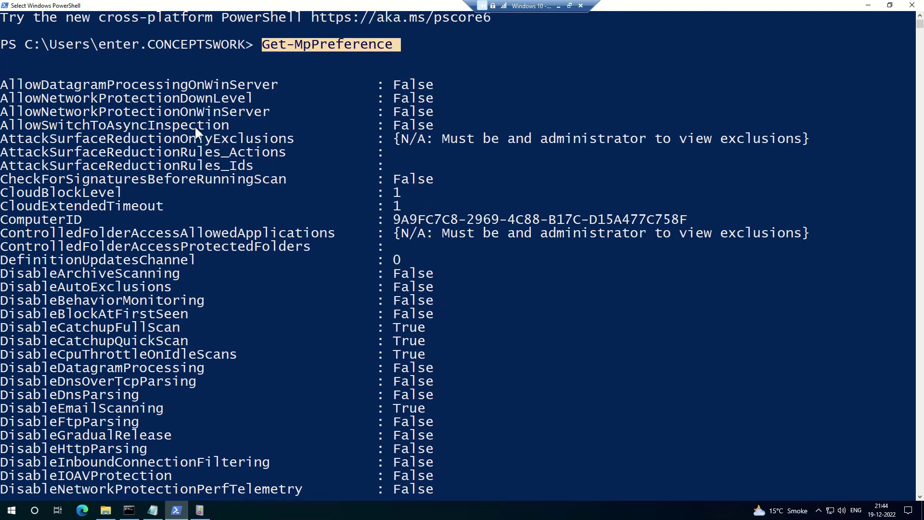
left_click(214, 143)
double_click(189, 149)
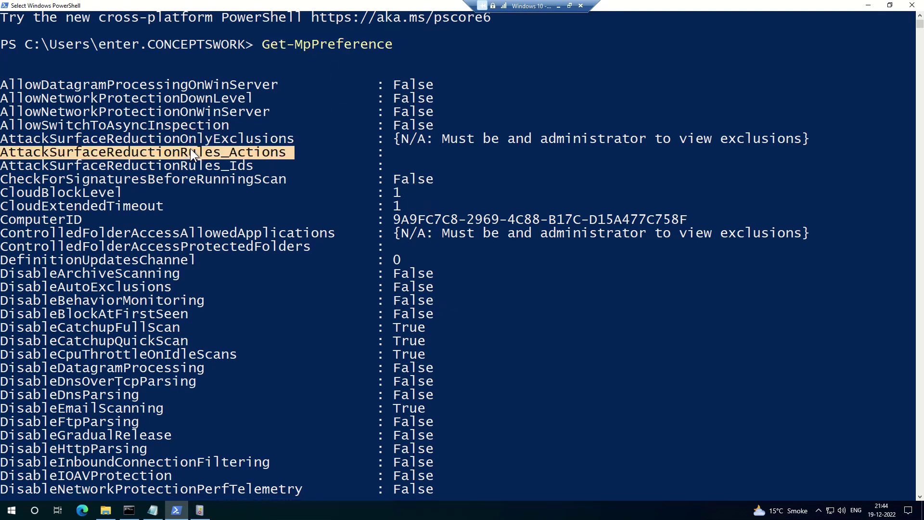
double_click(194, 169)
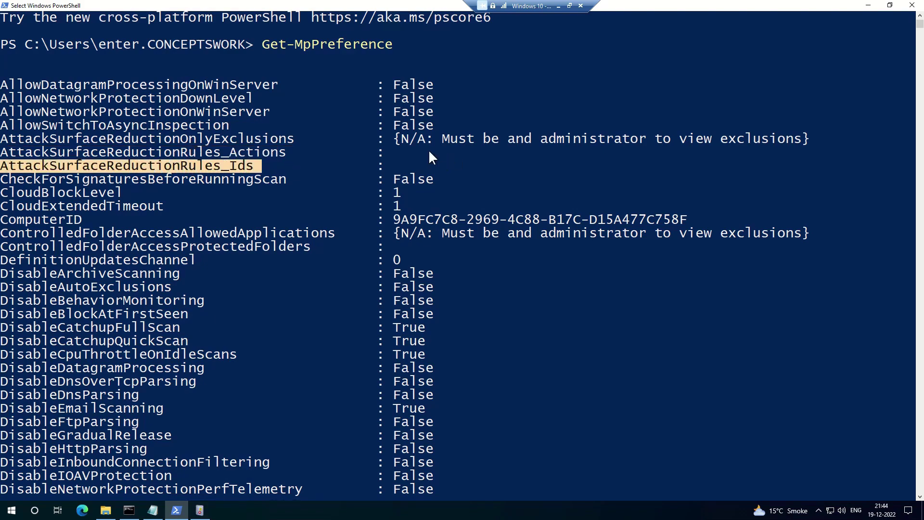
scroll(433, 176, "down", 16)
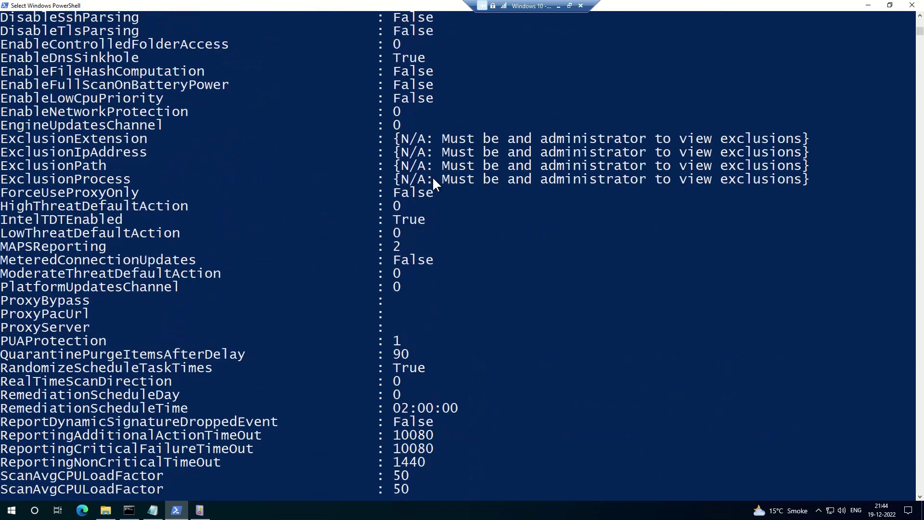
scroll(430, 329, "down", 19)
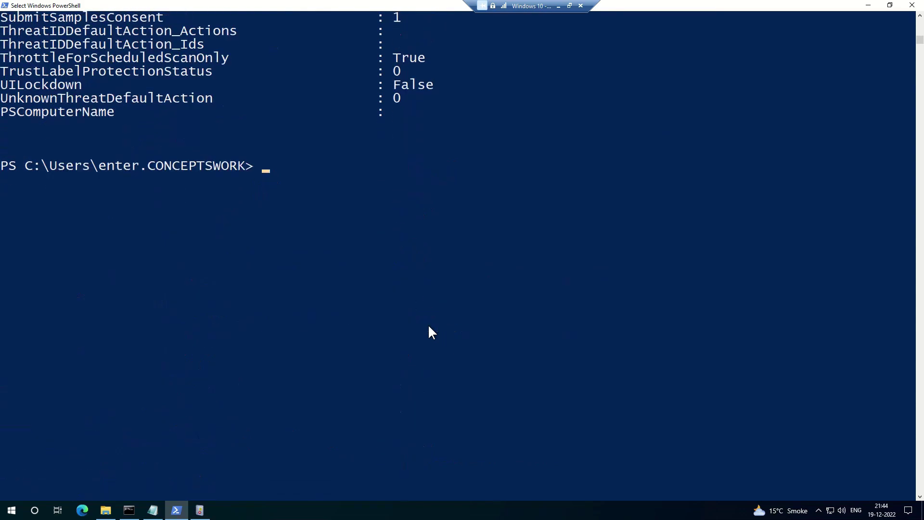
Run Get-MpComputerStatus and check the RealTimeProtectionEnabled value in its output.
type("Get-M")
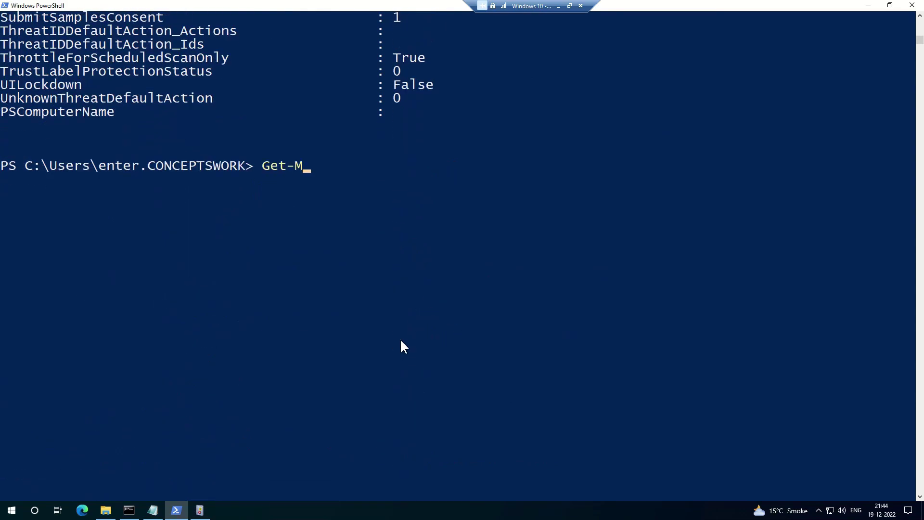
type("pCom")
key("Tab")
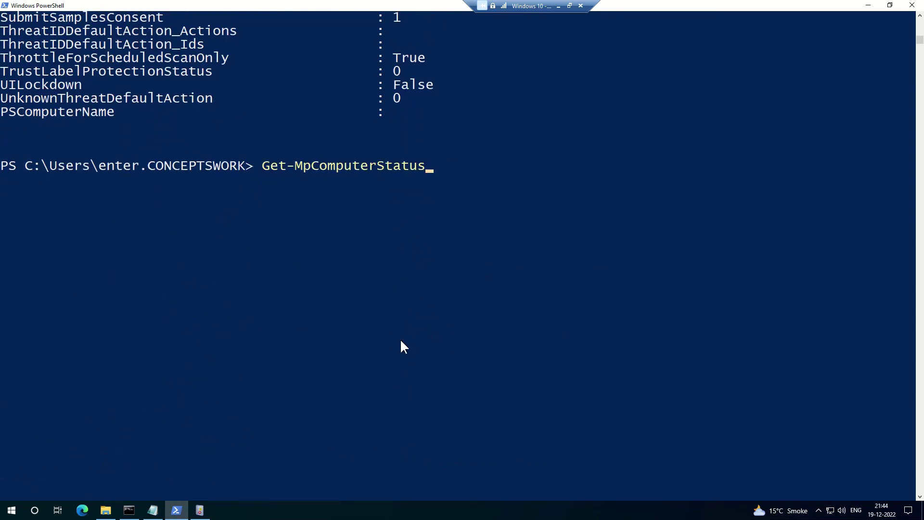
key("Return")
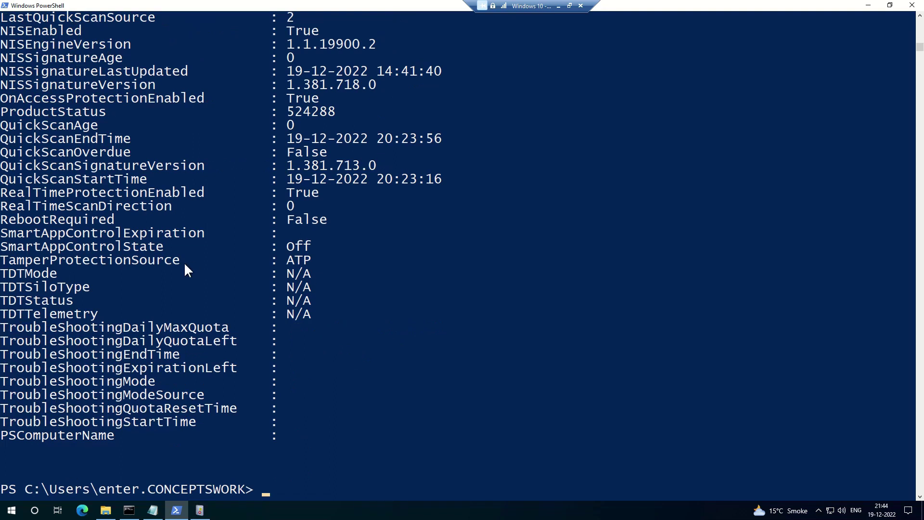
double_click(141, 198)
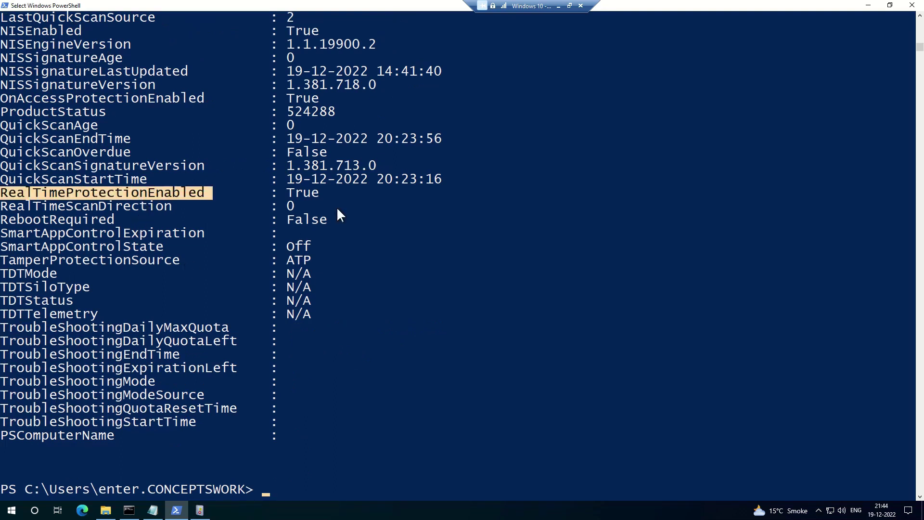
left_click(305, 192)
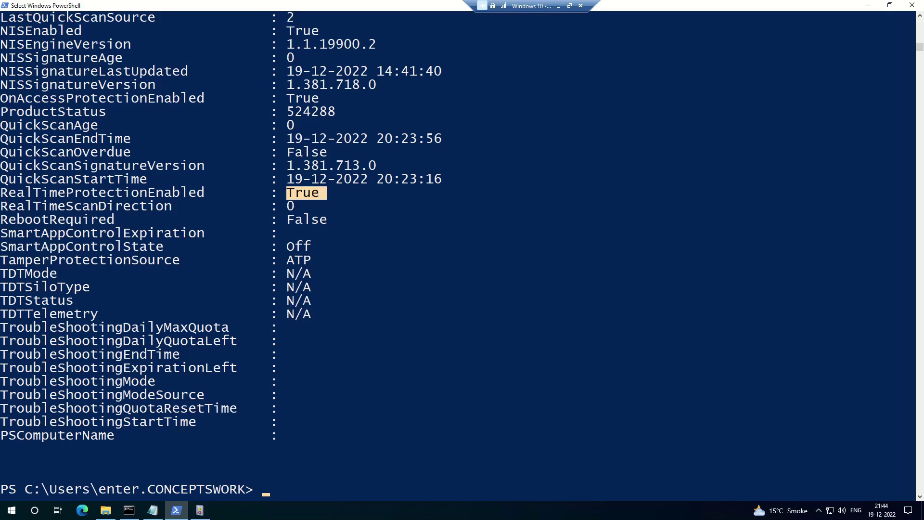
Switch to the Active Directory server and open the Group Policy Management console with gpmc.msc.
key("alt+Tab")
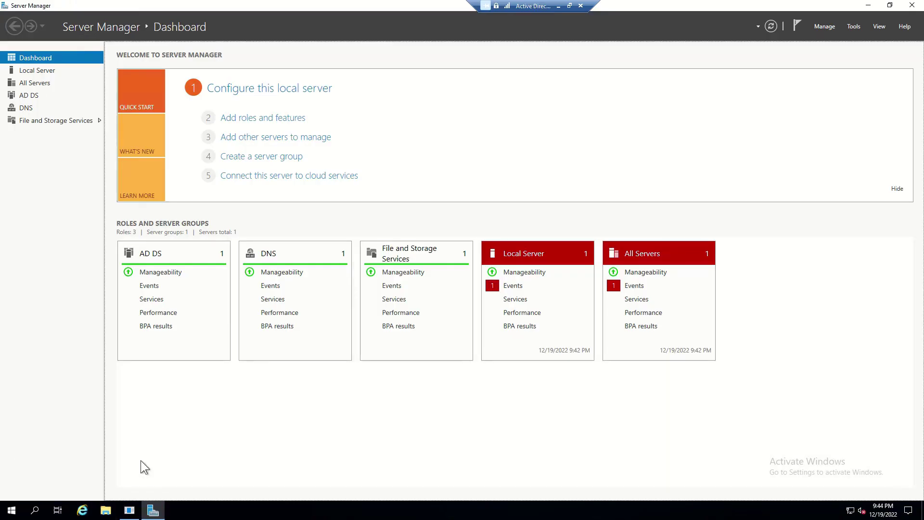
key("super+r")
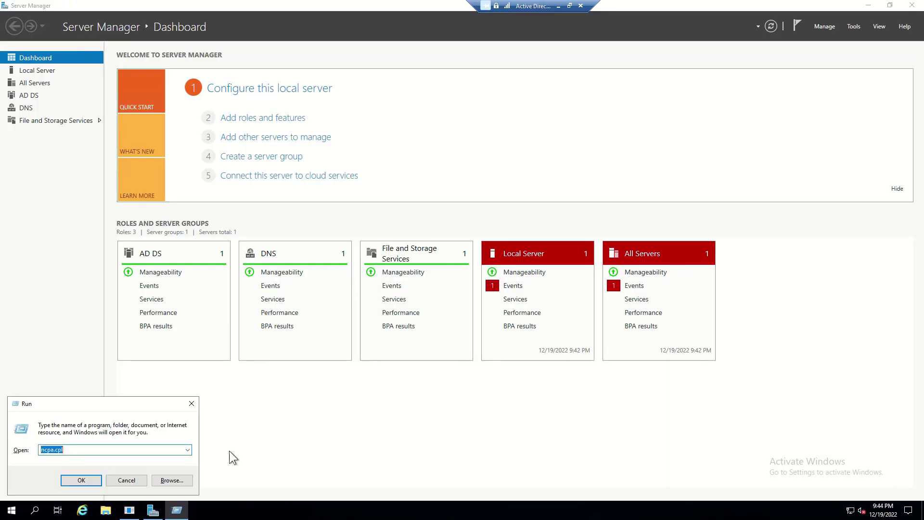
type("gpms")
key("BackSpace")
type("c.")
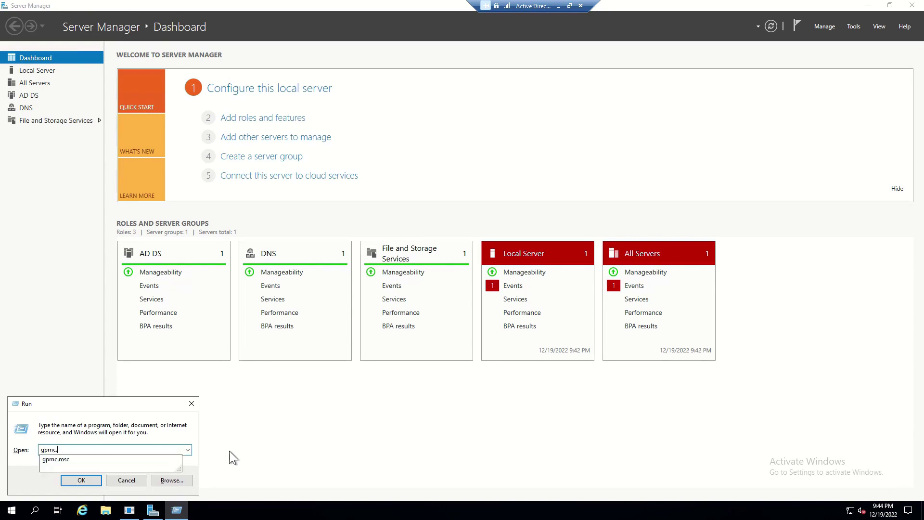
type("msc")
key("Return")
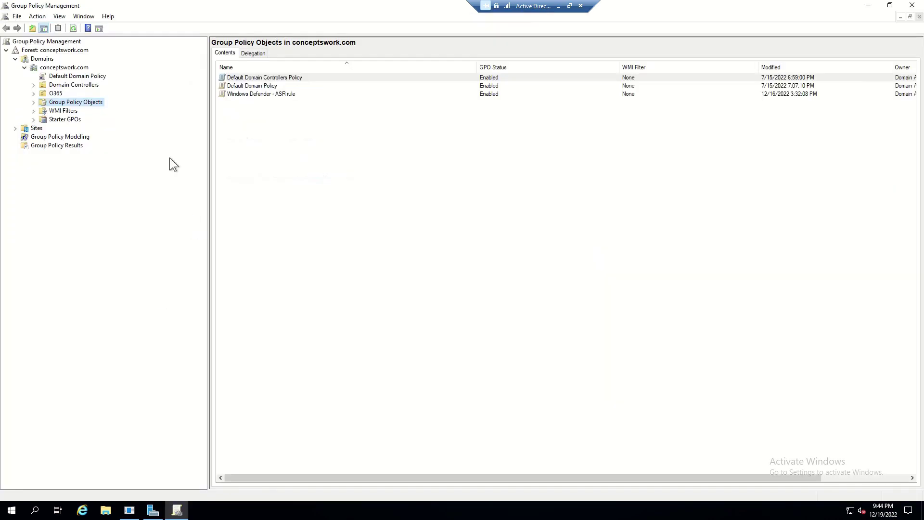
Create a new GPO named "ASR - Sample" under Group Policy Objects.
right_click(73, 103)
left_click(82, 111)
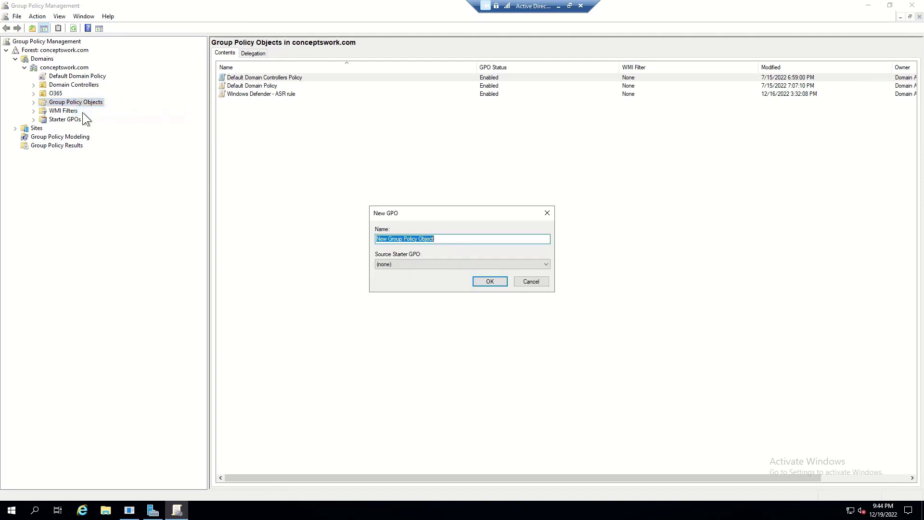
key("End")
key("shift+Home")
key("BackSpace")
type("ASR - SA")
type("mpl")
type("e")
key("Return")
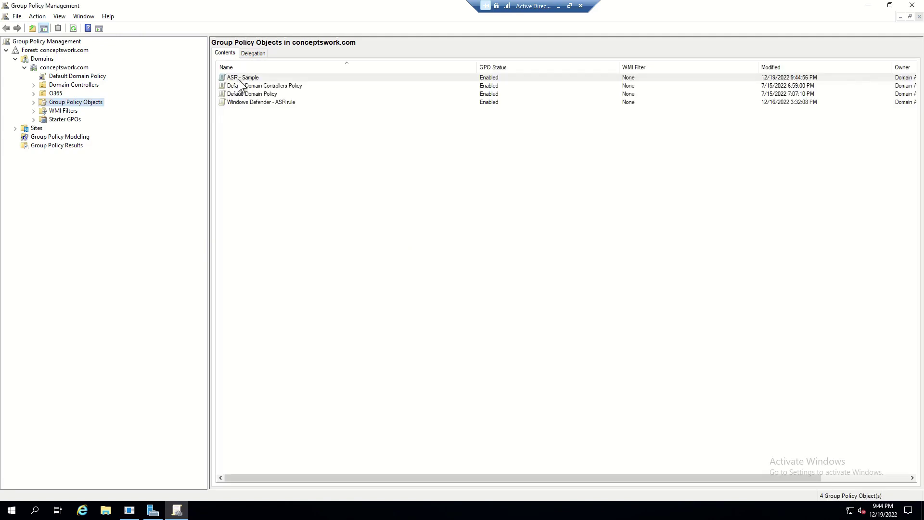
Open the ASR - Sample GPO for editing in a maximized editor and expand Computer Configuration > Policies > Administrative Templates.
left_click(237, 79)
right_click(238, 79)
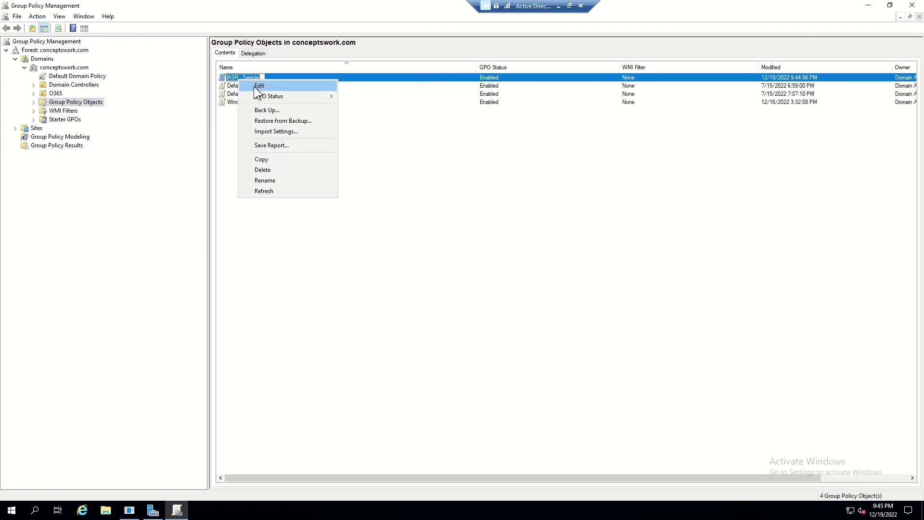
left_click(259, 86)
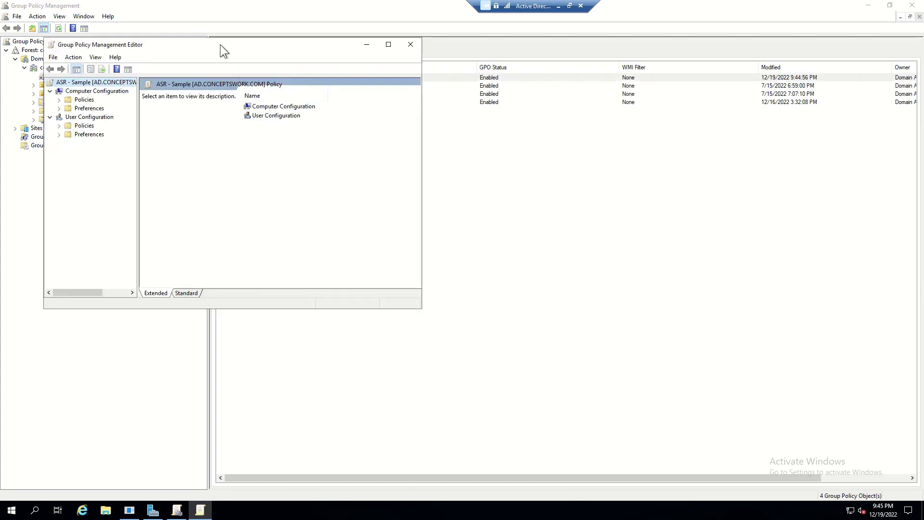
double_click(221, 44)
double_click(43, 60)
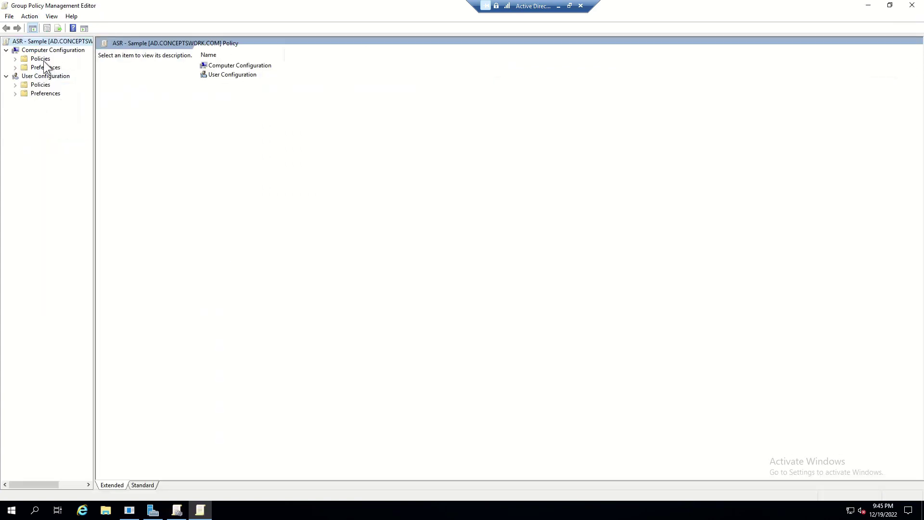
double_click(56, 84)
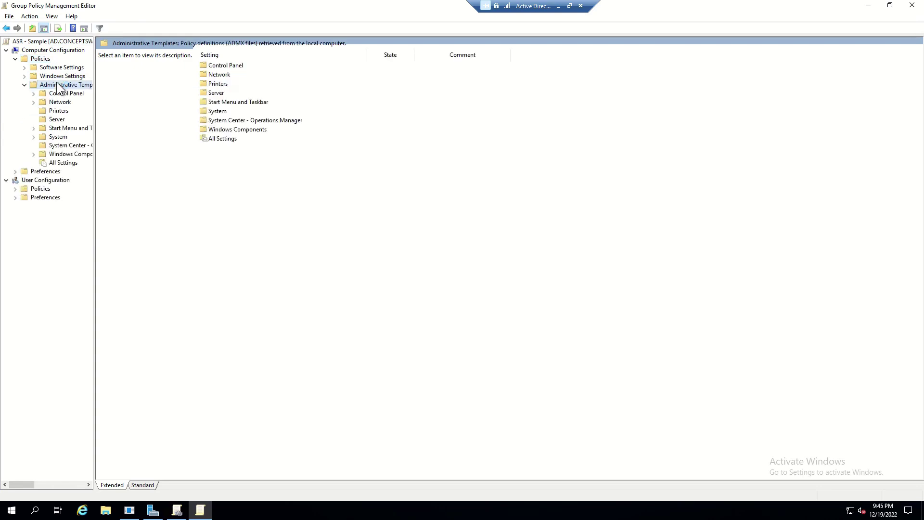
Go to Windows Components > Windows Defender Antivirus > Windows Defender Exploit Guard > Attack Surface Reduction, widening the folder tree.
double_click(223, 131)
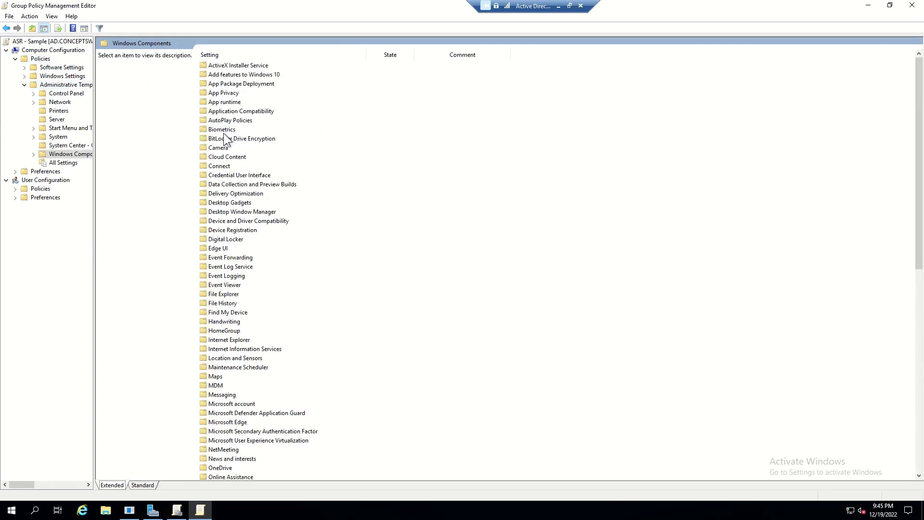
left_click(224, 231)
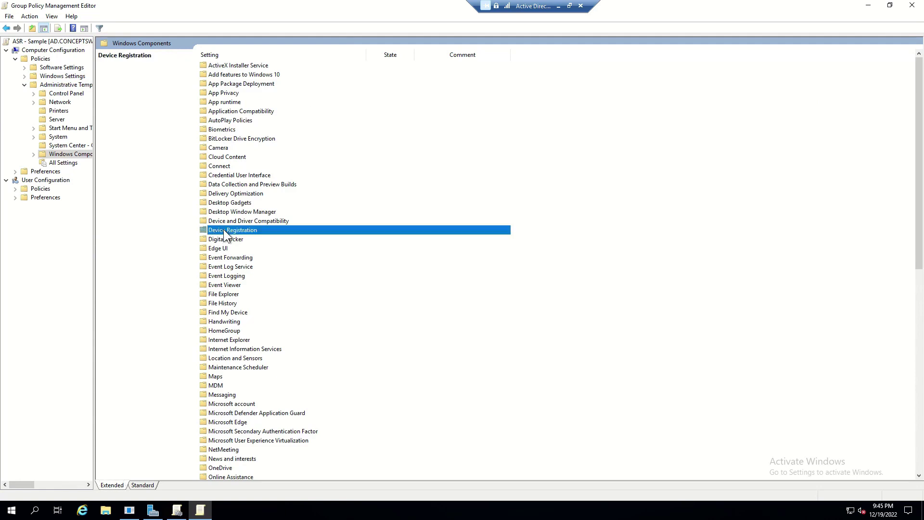
key("w")
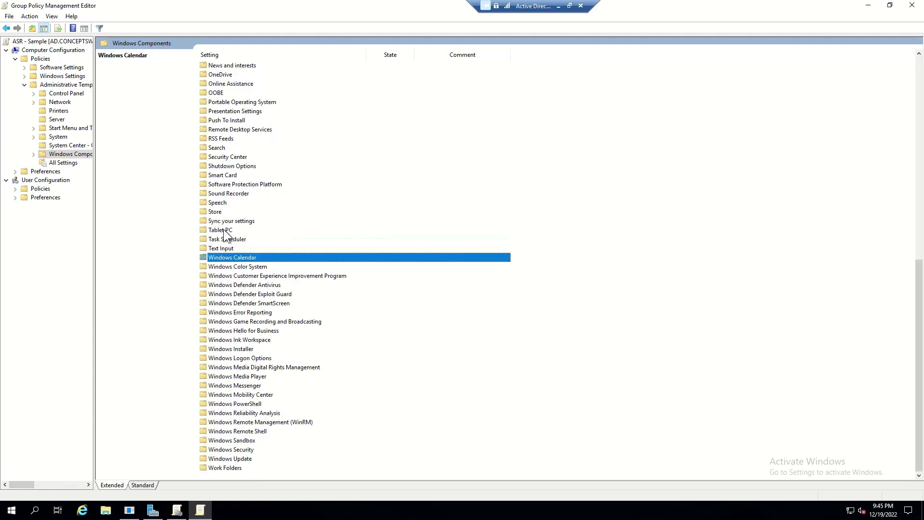
left_click(261, 285)
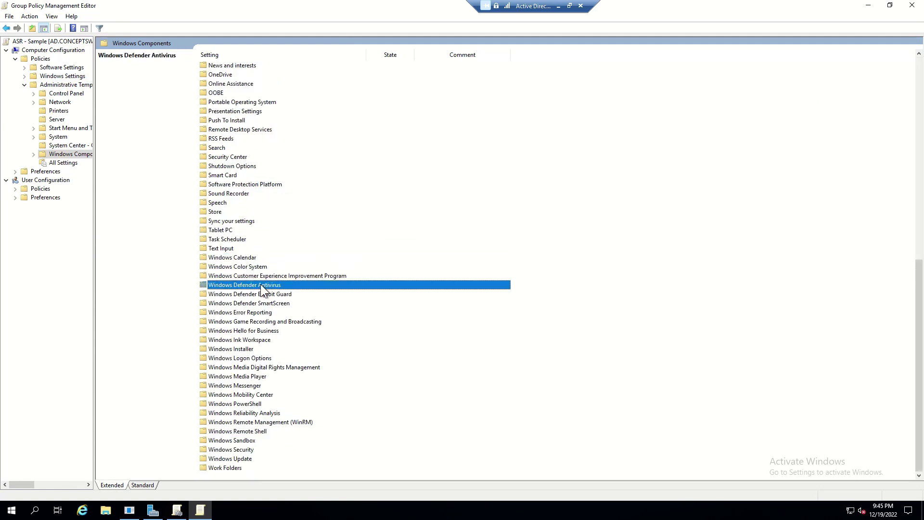
double_click(261, 284)
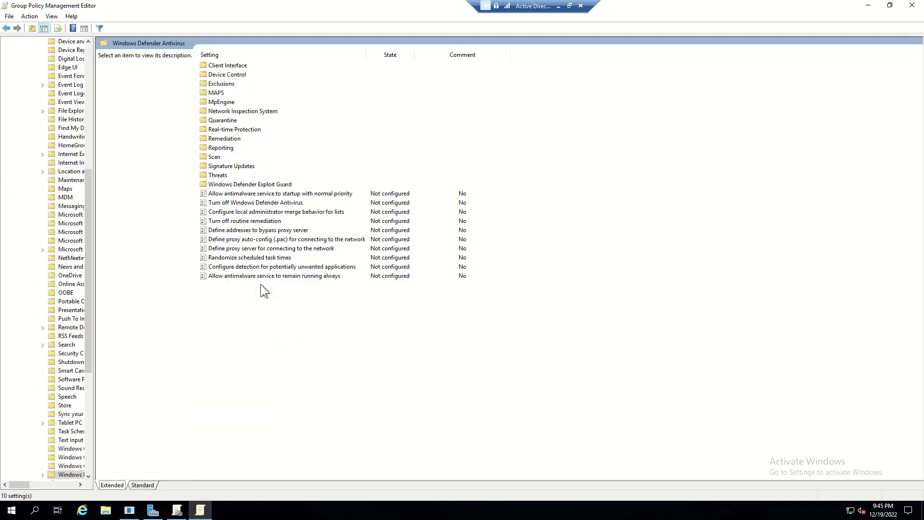
double_click(253, 184)
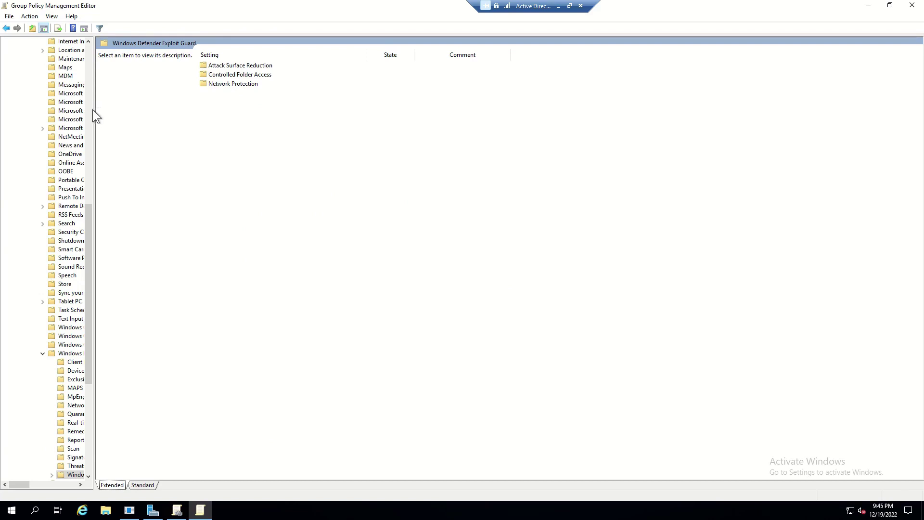
left_click_drag(94, 110, 186, 112)
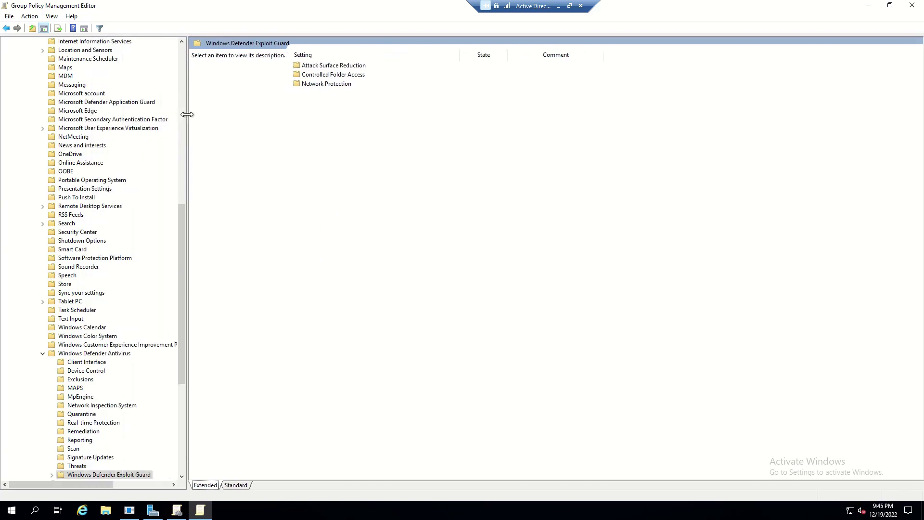
double_click(346, 66)
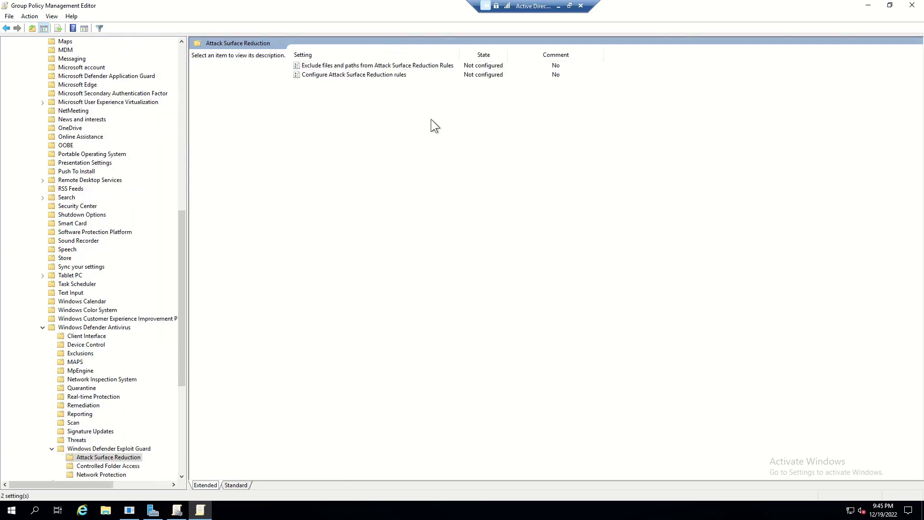
Set the Configure Attack Surface Reduction rules policy to Enabled and enlarge its window to read the permitted status IDs.
left_click(347, 76)
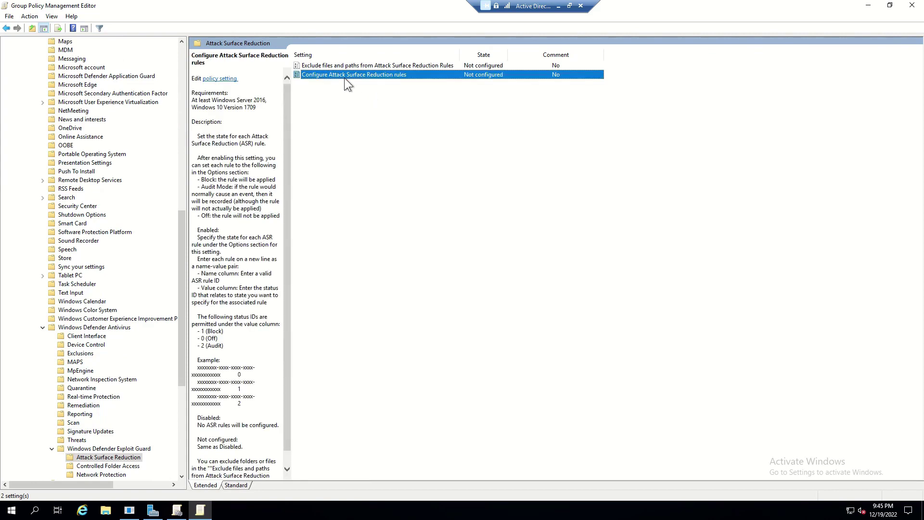
double_click(344, 76)
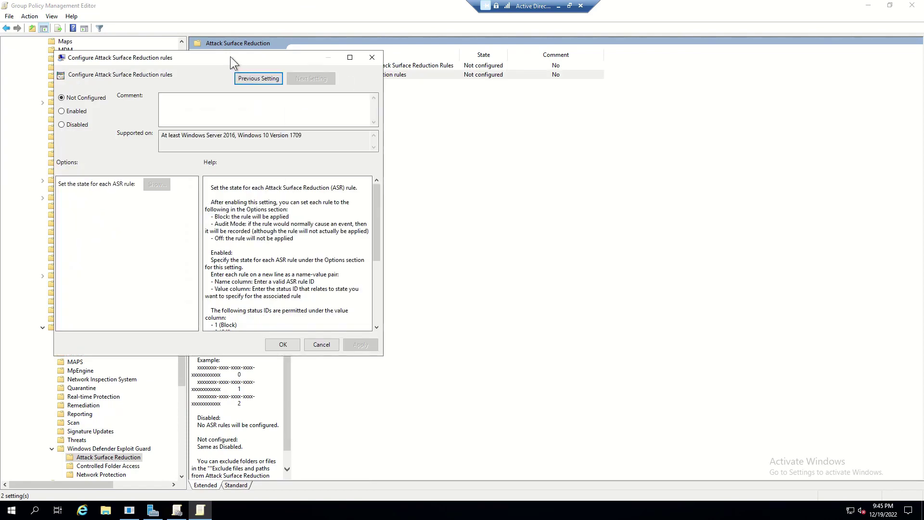
left_click_drag(230, 56, 368, 137)
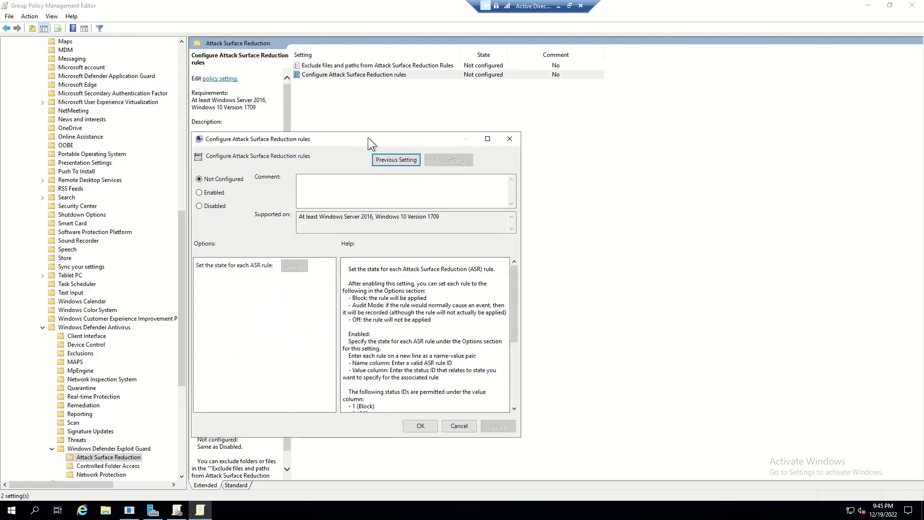
left_click(213, 192)
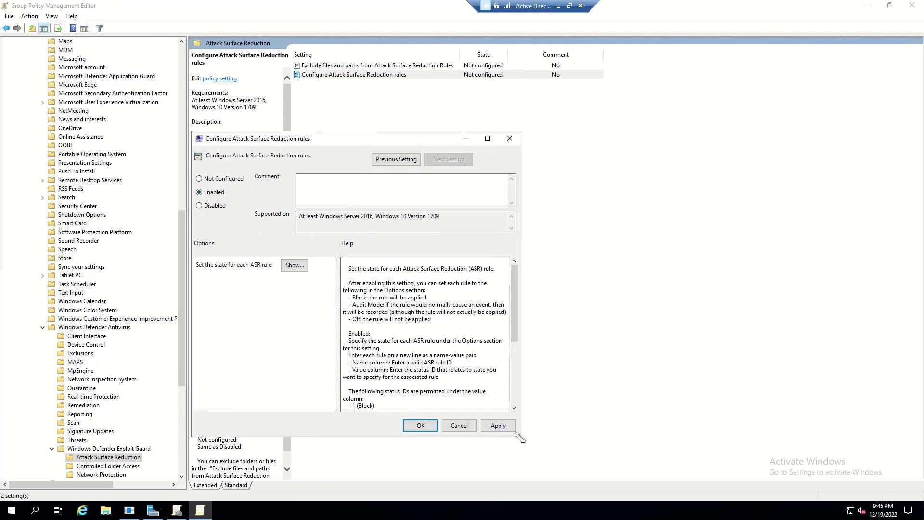
left_click_drag(519, 436, 658, 485)
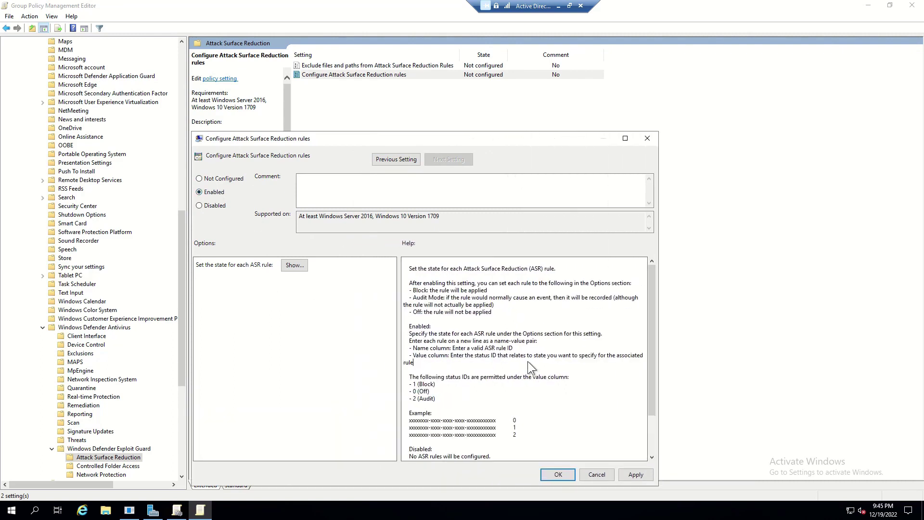
scroll(528, 361, "down", 3)
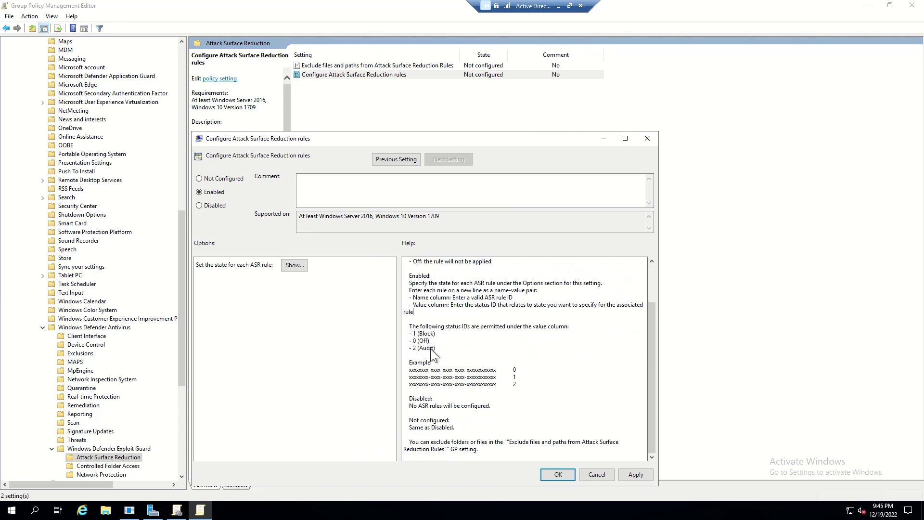
Add ASR rule d4f940ab-401b-4efc-aadc-ad5f3c50688a with value 1 to the rule states, and save the policy setting.
left_click(297, 267)
left_click(136, 116)
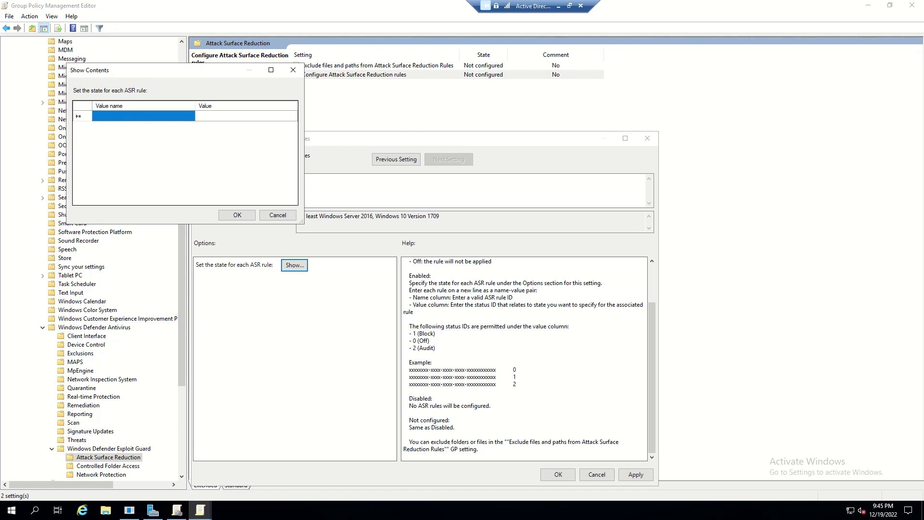
left_click(129, 116)
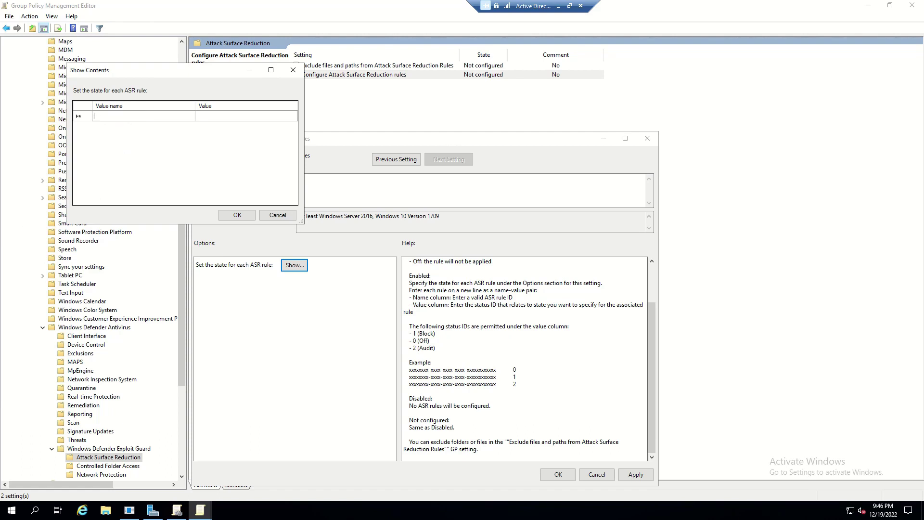
type("d4f940ab-401b-4efc-aadc-ad5f3c50688a")
key("Tab")
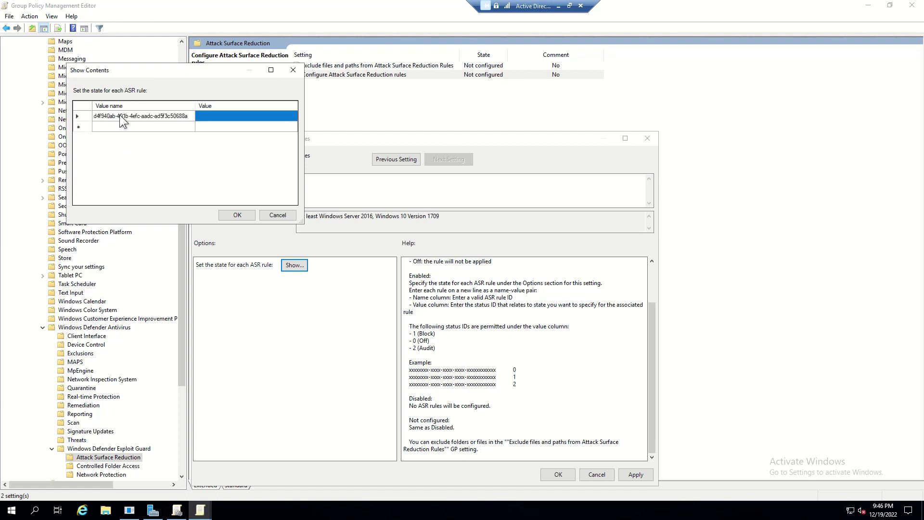
type("1")
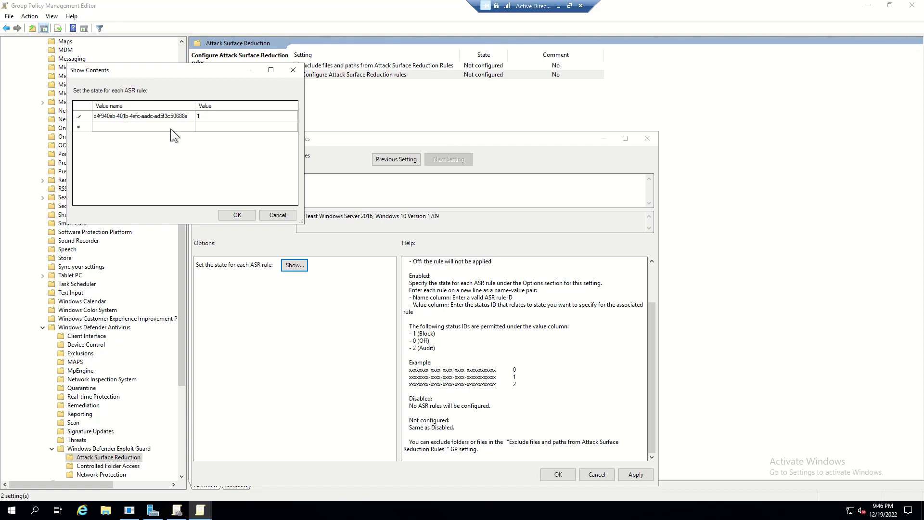
left_click(246, 216)
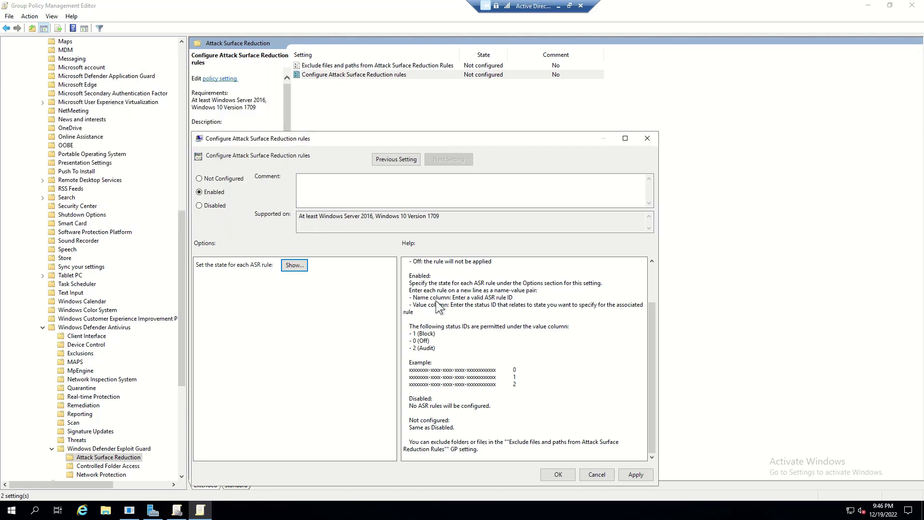
left_click(628, 476)
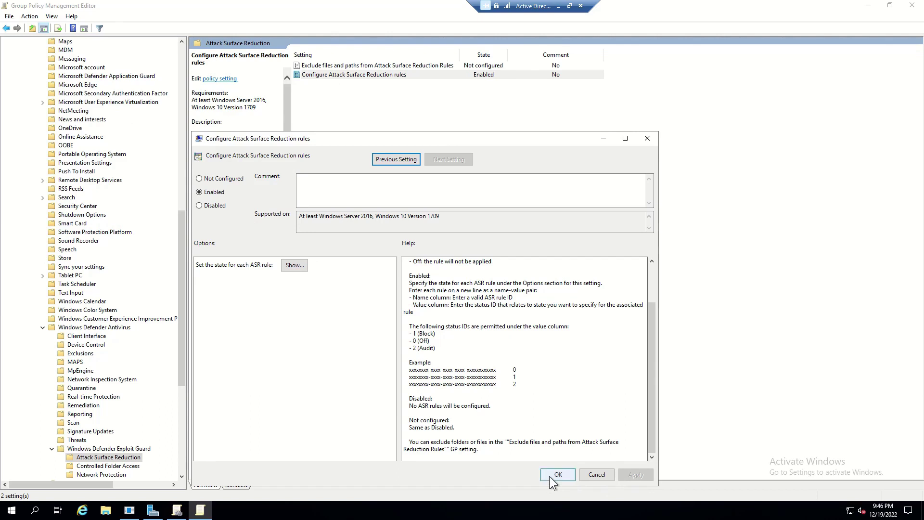
left_click(558, 474)
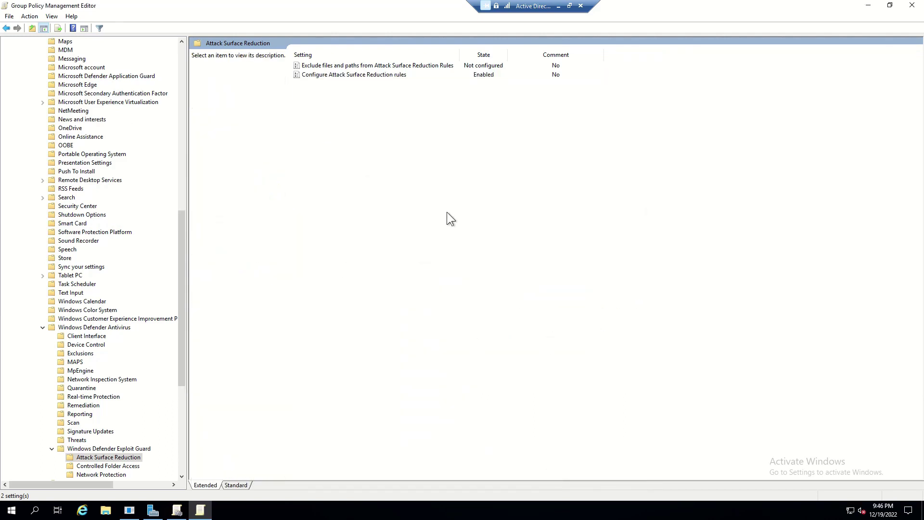
Select the Windows Defender Exploit Guard folder and start a new Notepad note containing the text "Updated ADMX".
left_click(98, 449)
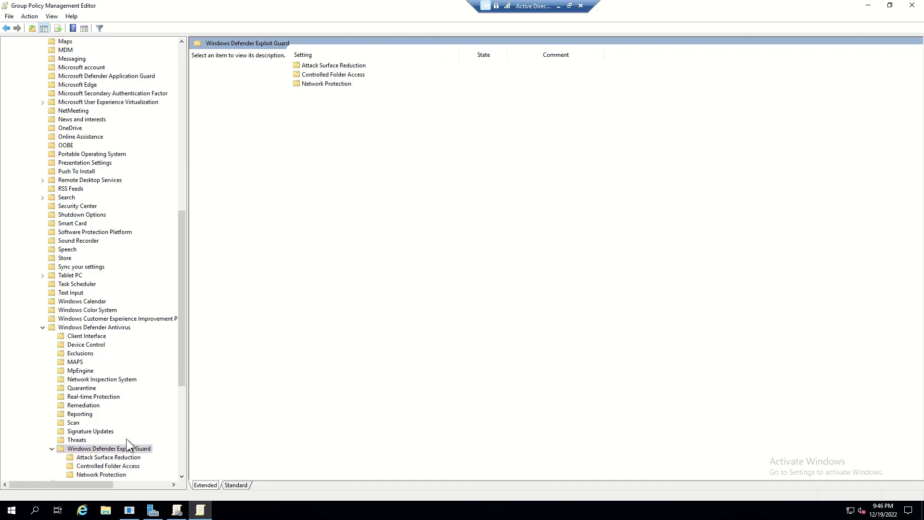
key("super+r")
type("not")
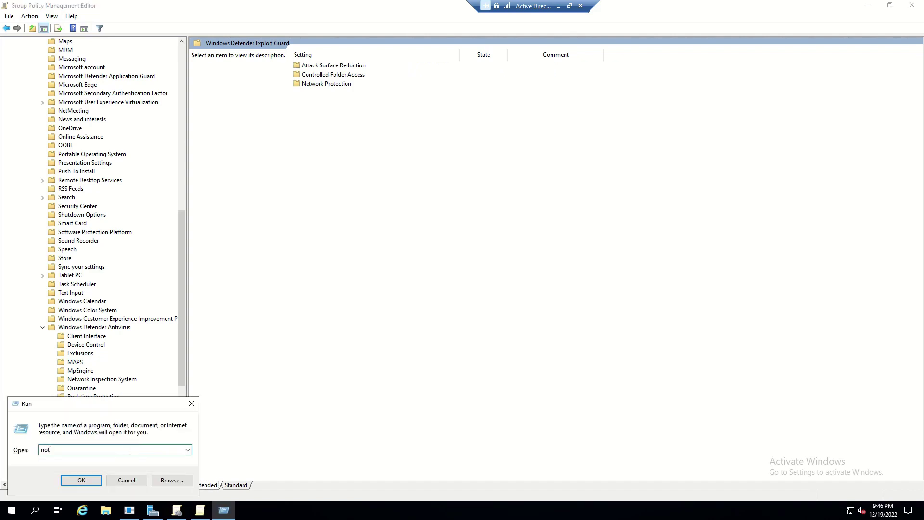
type("epad")
key("Return")
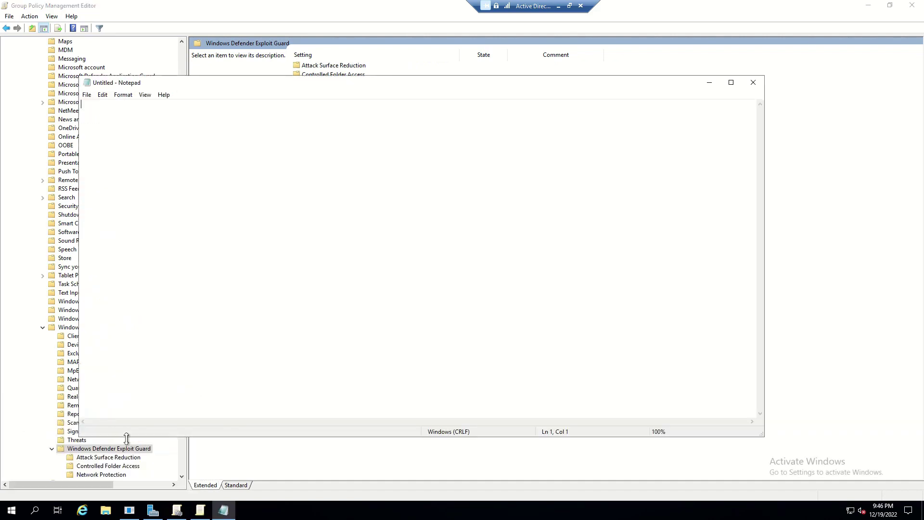
type("Updated ADMX")
Enlarge the note's Consolas text by setting the font size to 26.
left_click(122, 94)
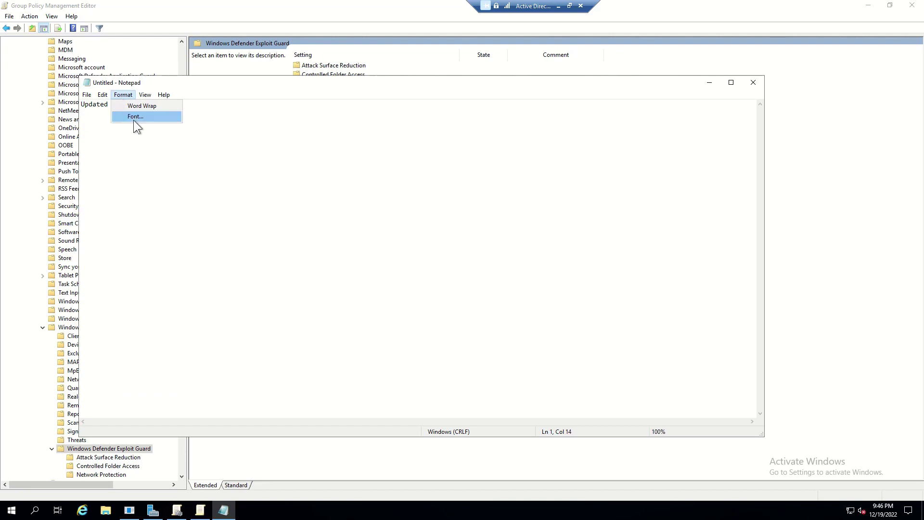
left_click(133, 117)
left_click(273, 236)
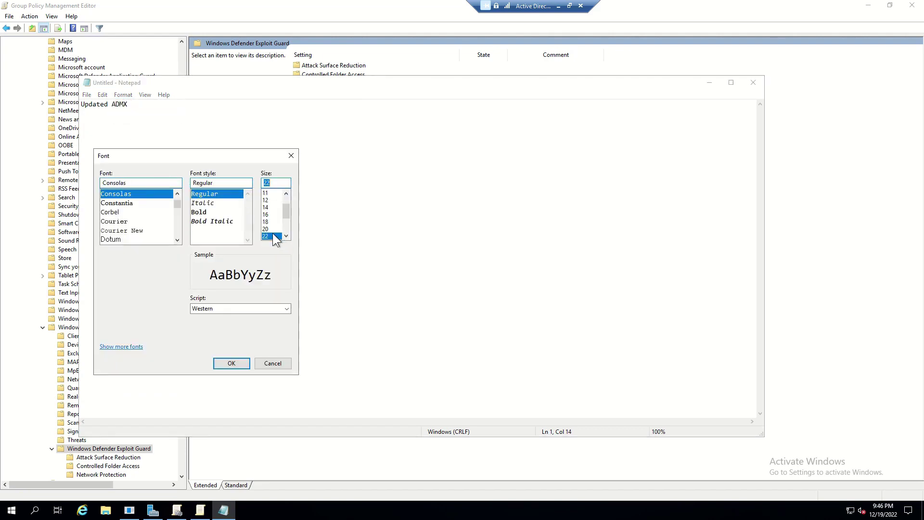
left_click(270, 230)
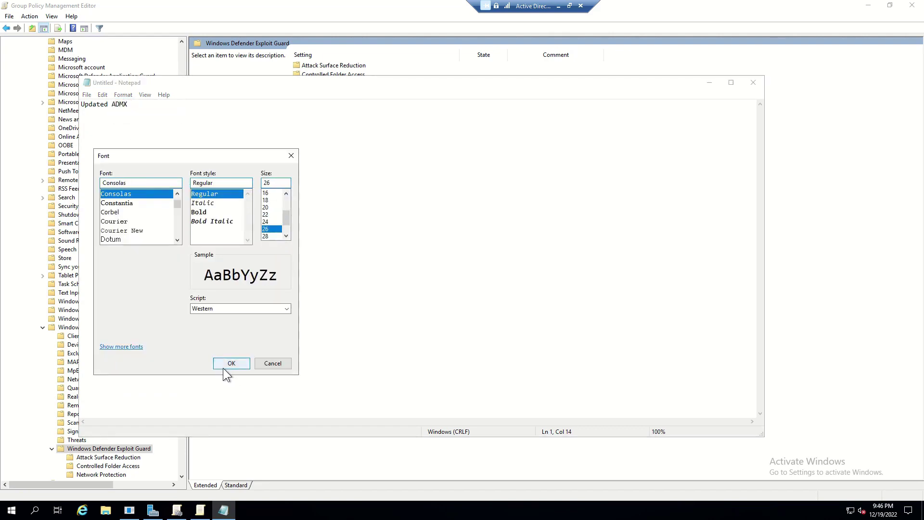
left_click(225, 366)
Add "Definitions" two lines below "Updated ADMX" in the note, and return to the Group Policy Management Editor.
key("ctrl+a")
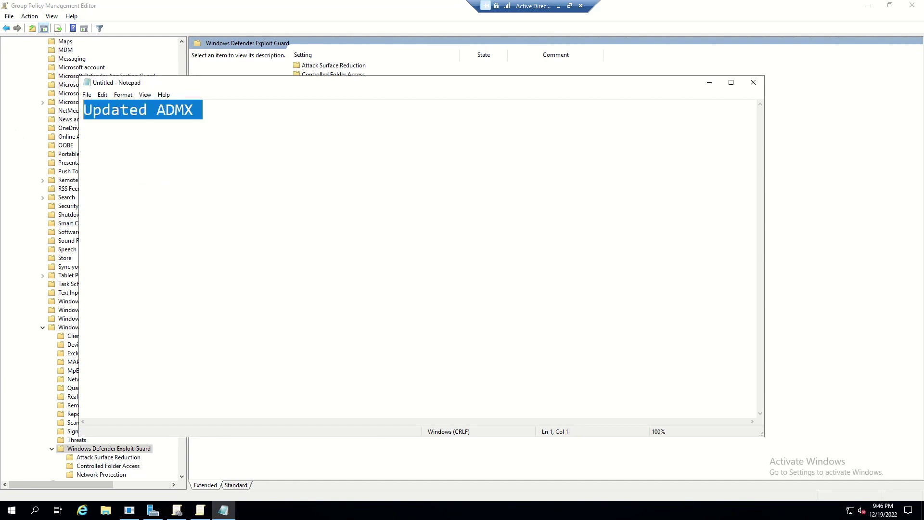
key("End")
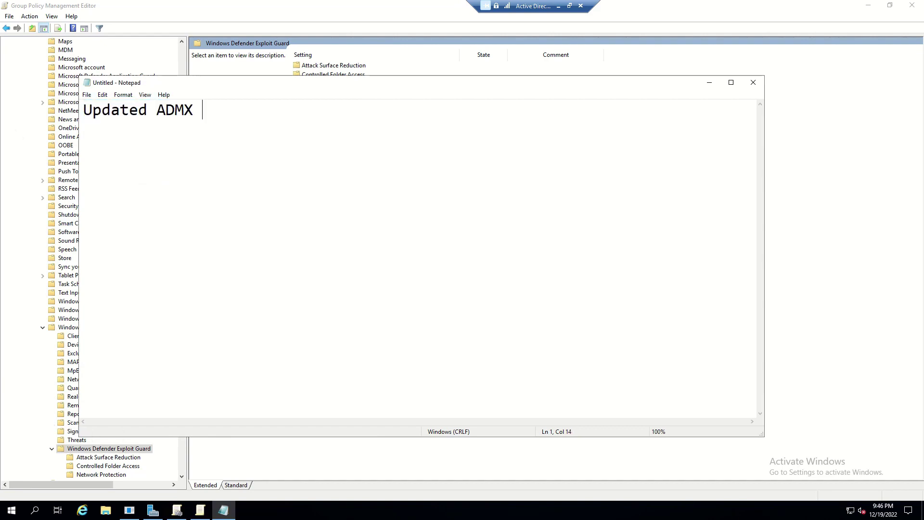
key("Return")
key("Return")
type("Definition")
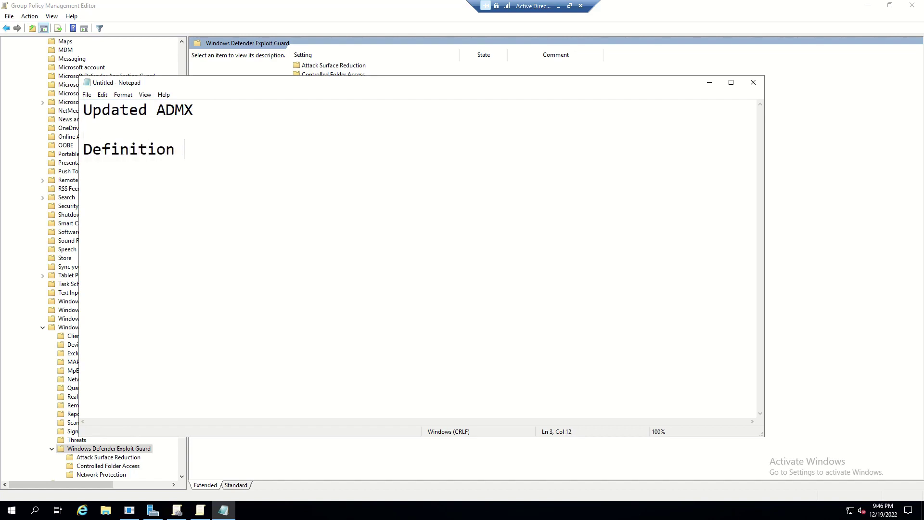
key("BackSpace")
type("s")
left_click(830, 187)
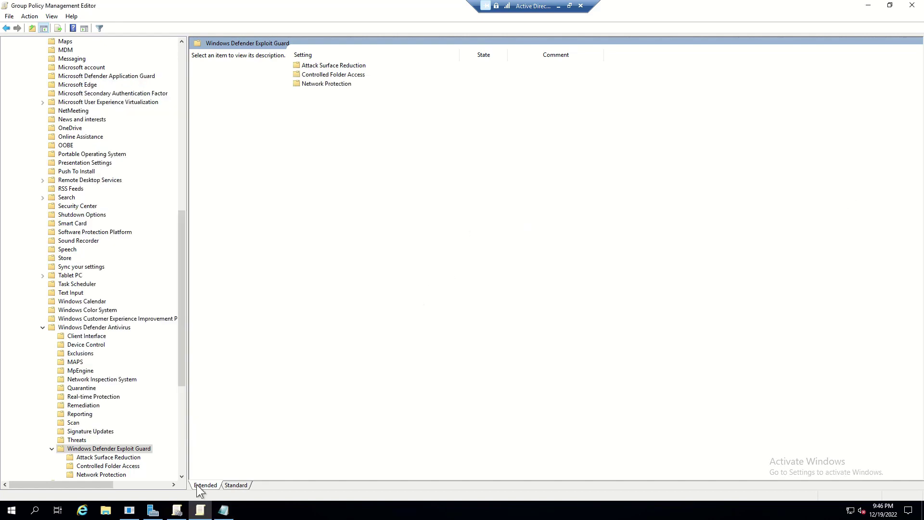
Launch Active Directory Users and Computers by running dsa.msc.
key("super+r")
type("ds")
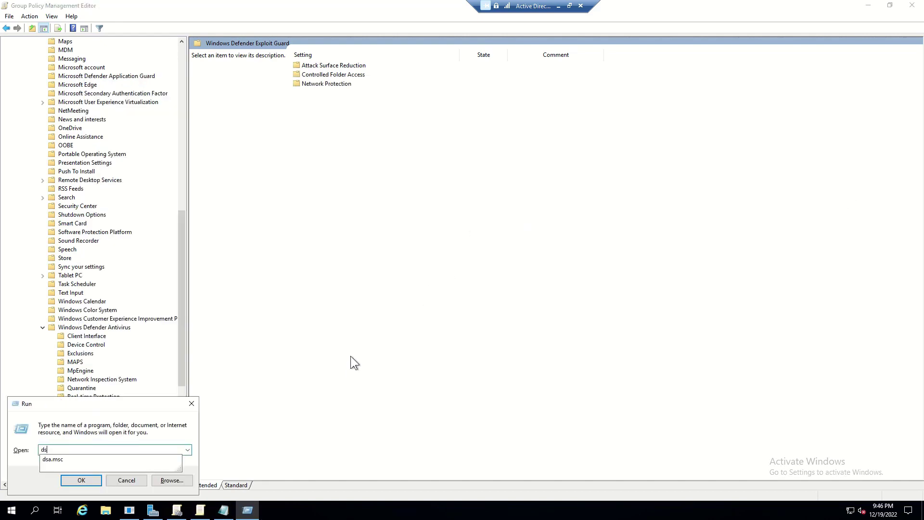
type("a.msc")
key("Return")
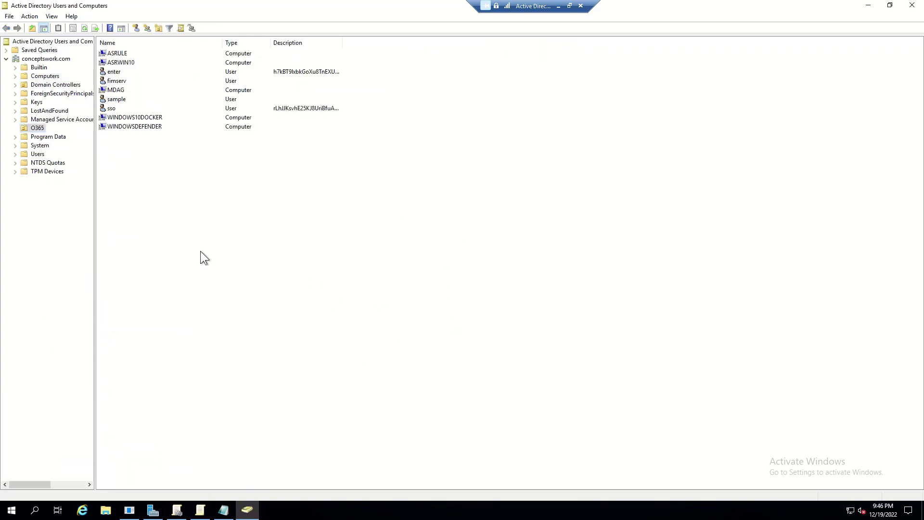
Compare the computer objects in the Computers container with those in the O365 organizational unit.
left_click(36, 78)
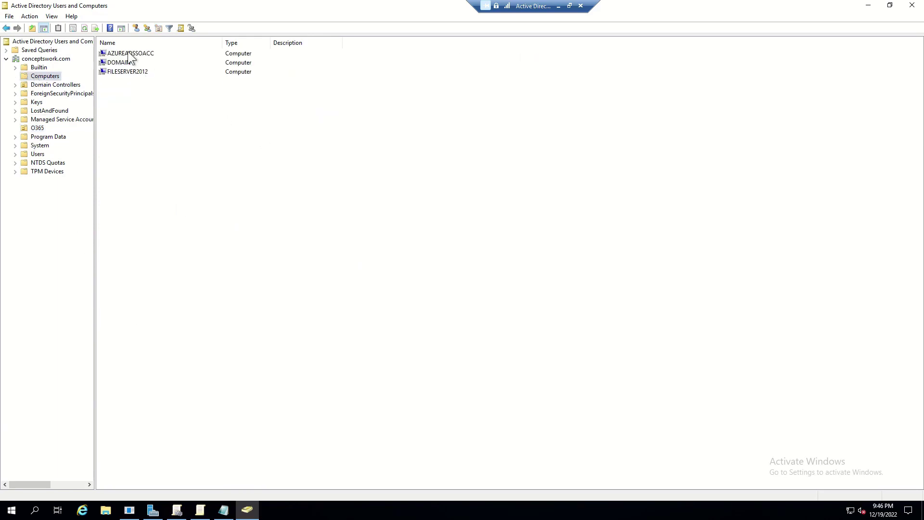
left_click(127, 62)
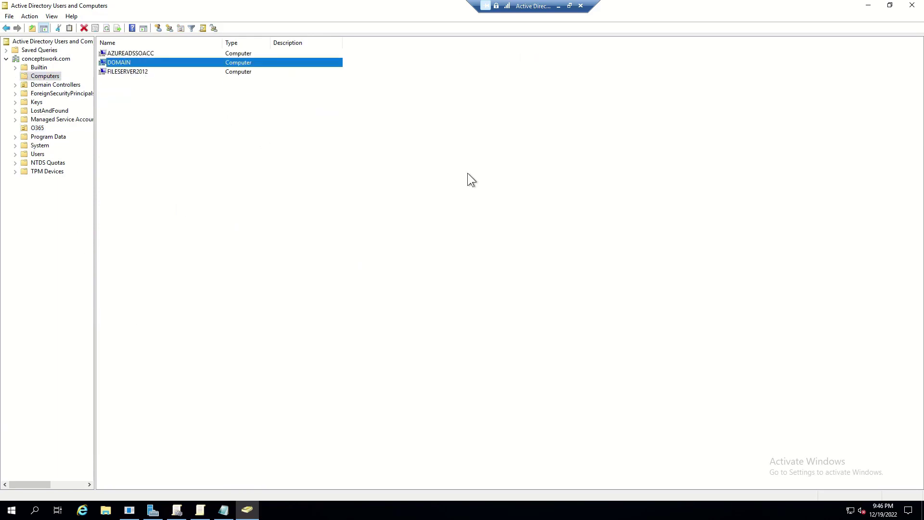
left_click(38, 128)
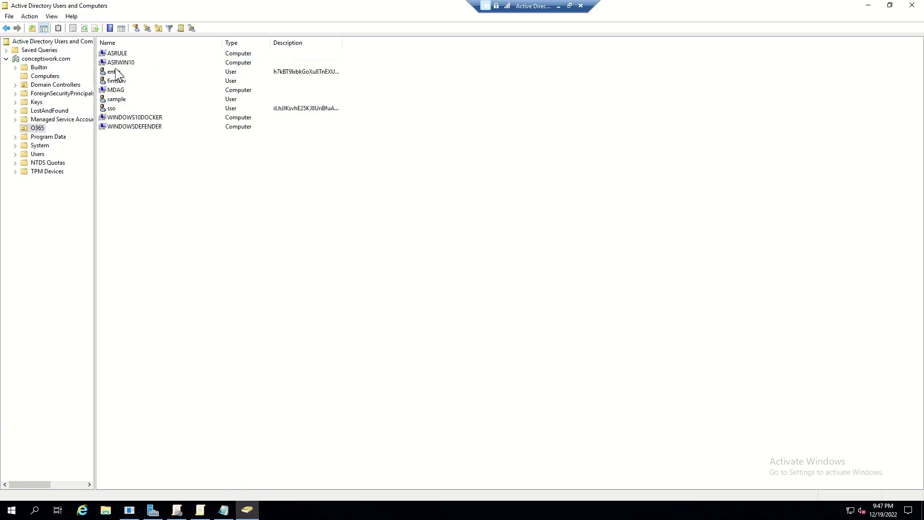
left_click(55, 76)
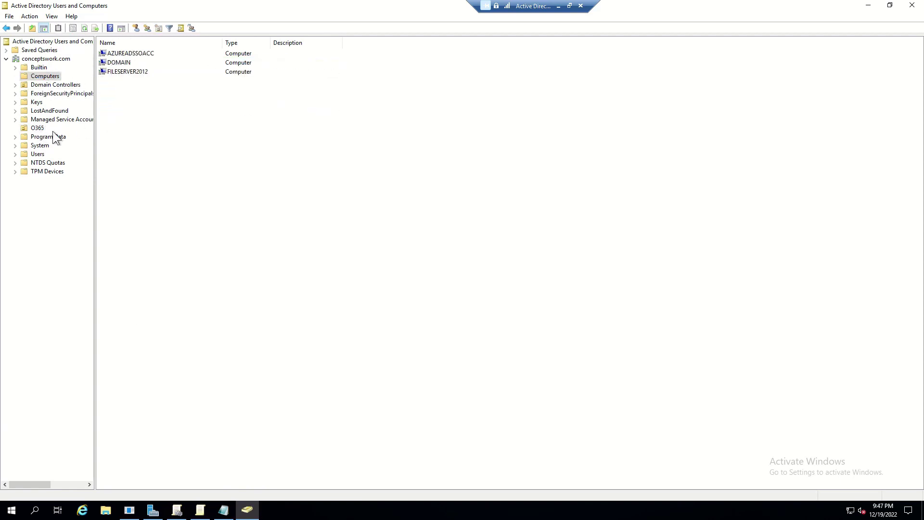
left_click(39, 127)
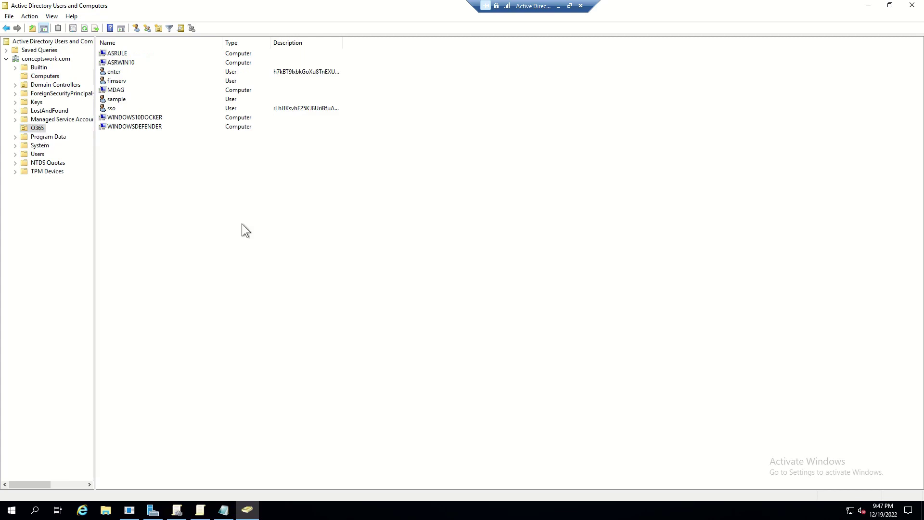
Switch to Group Policy Management and open the Windows Defender - ASR rule GPO for editing in a maximized editor.
mouse_move(201, 509)
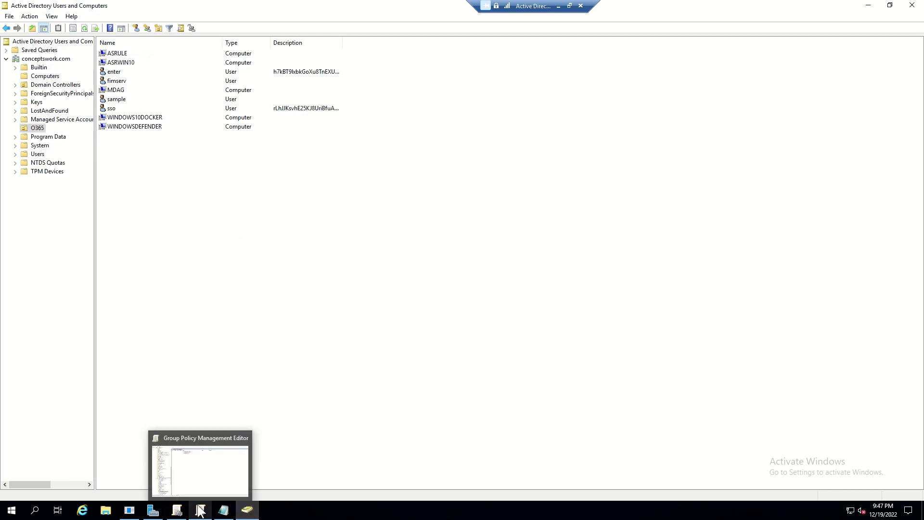
left_click(202, 452)
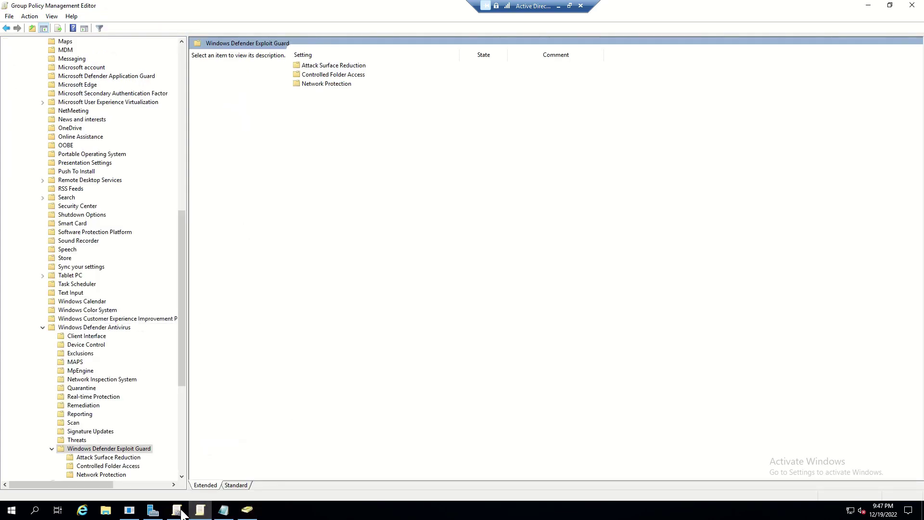
left_click(158, 468)
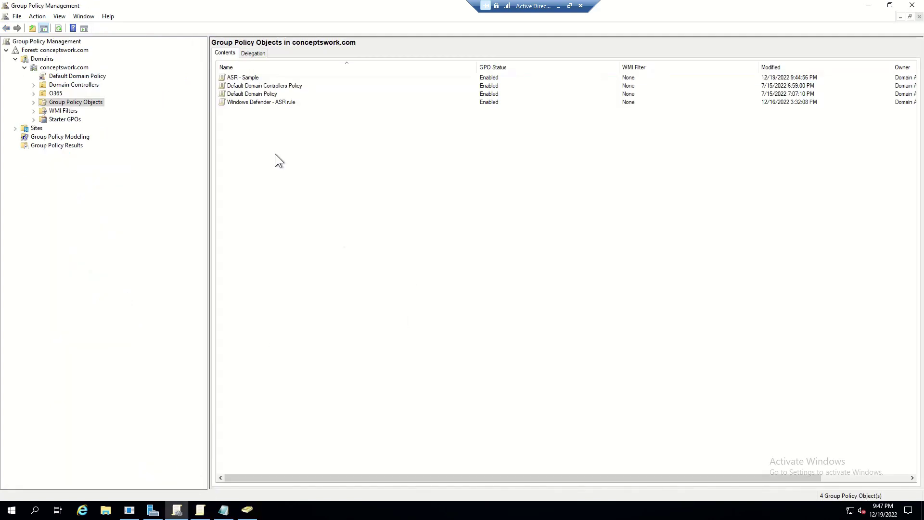
double_click(245, 101)
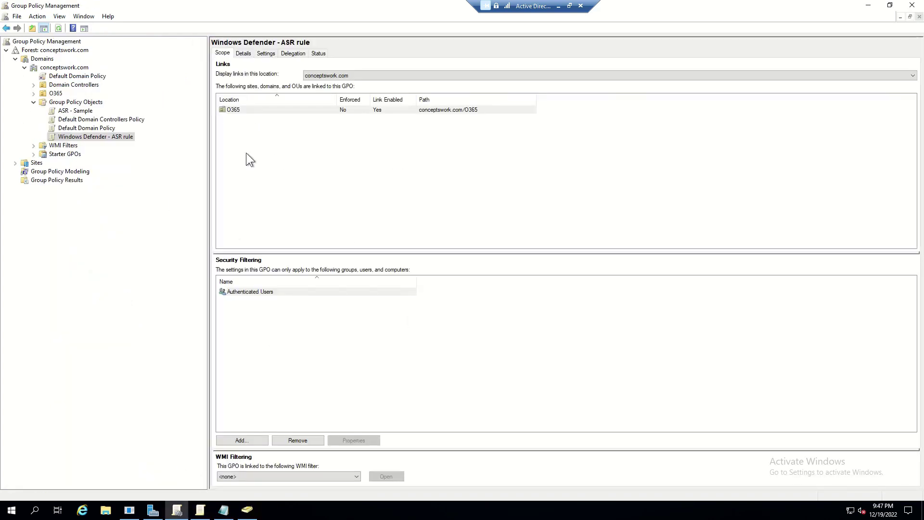
right_click(106, 138)
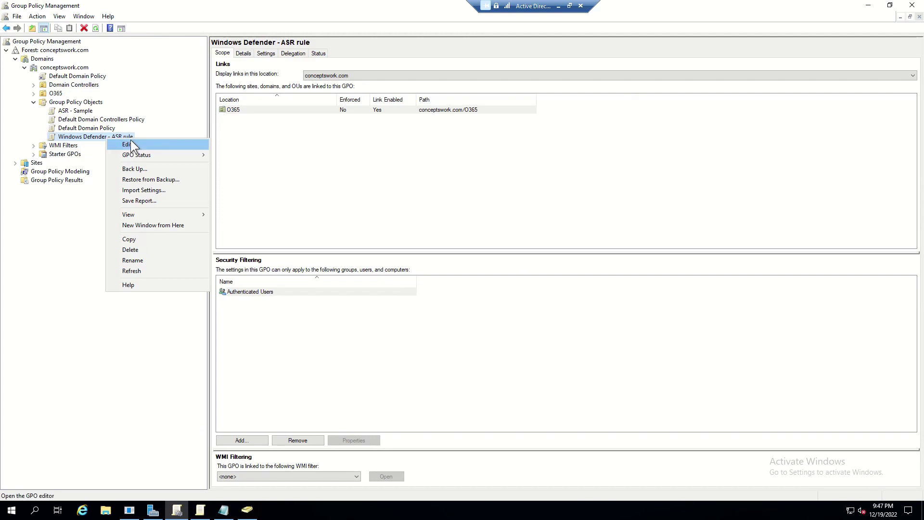
left_click(131, 140)
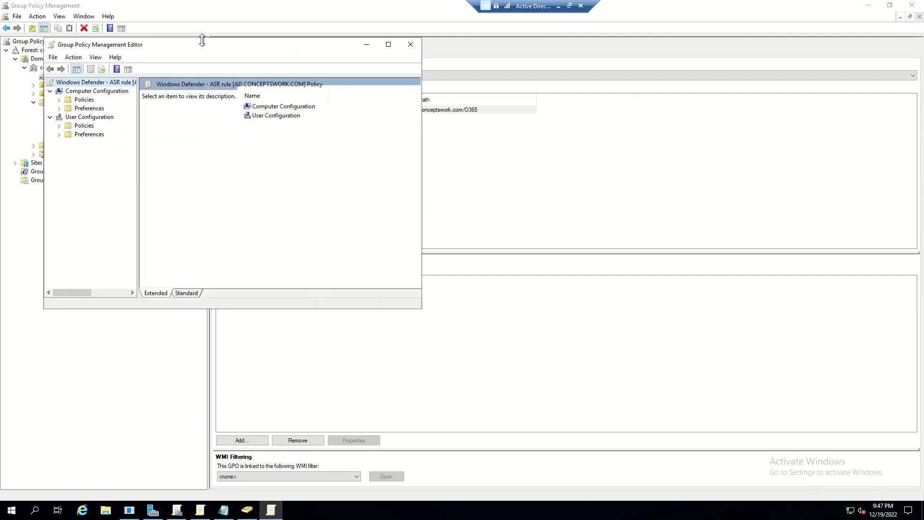
double_click(202, 44)
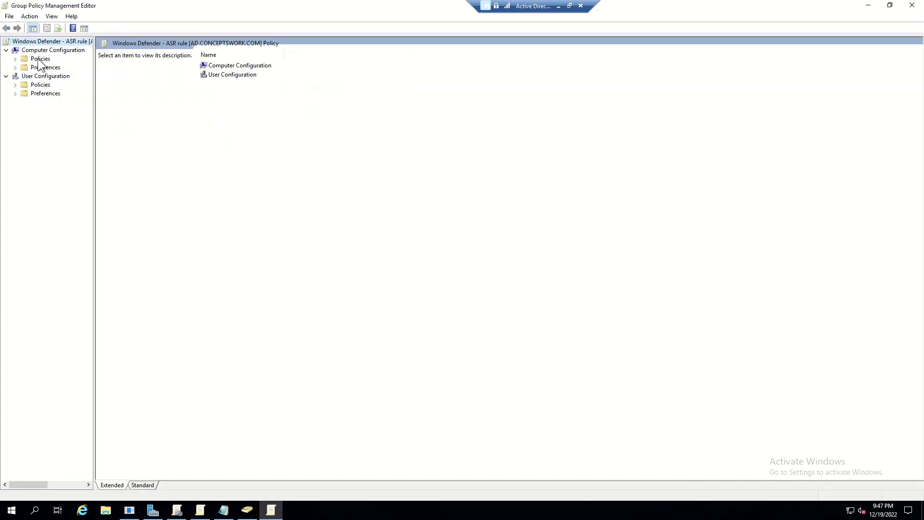
Go to Computer Configuration > Policies > Administrative Templates > Windows Components > Windows Defender Exploit Guard.
double_click(39, 59)
double_click(55, 85)
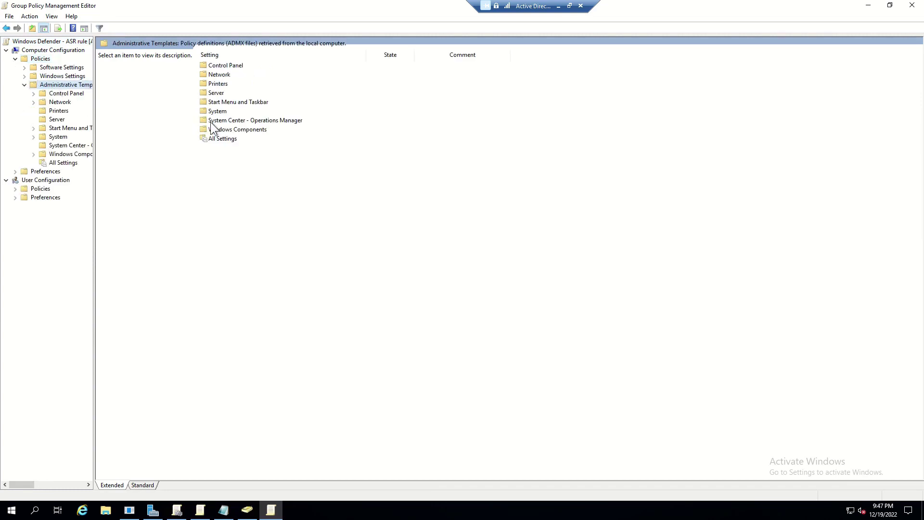
double_click(223, 131)
left_click(216, 221)
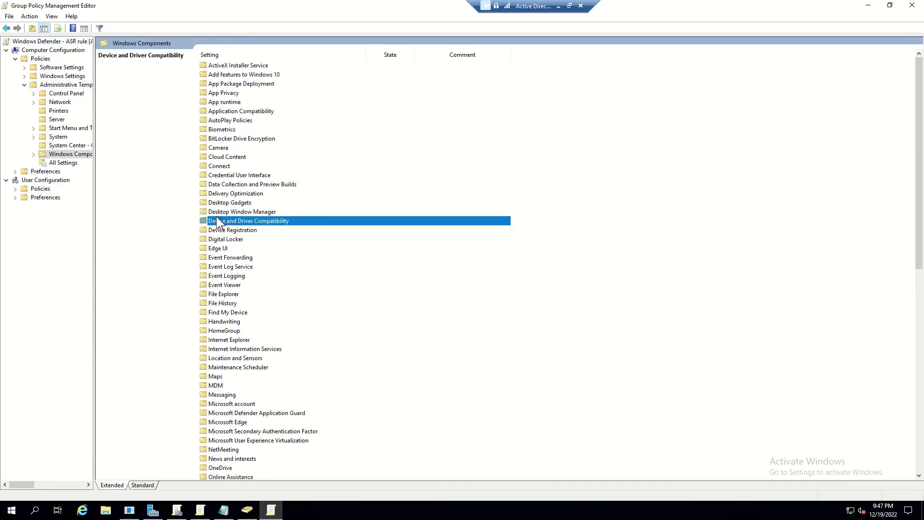
key("w")
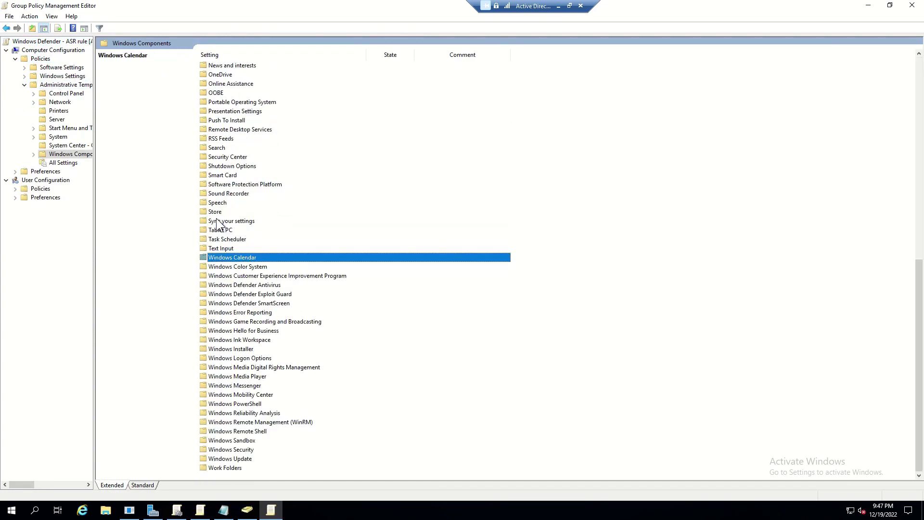
key("w")
key("w")
key("w")
key("w")
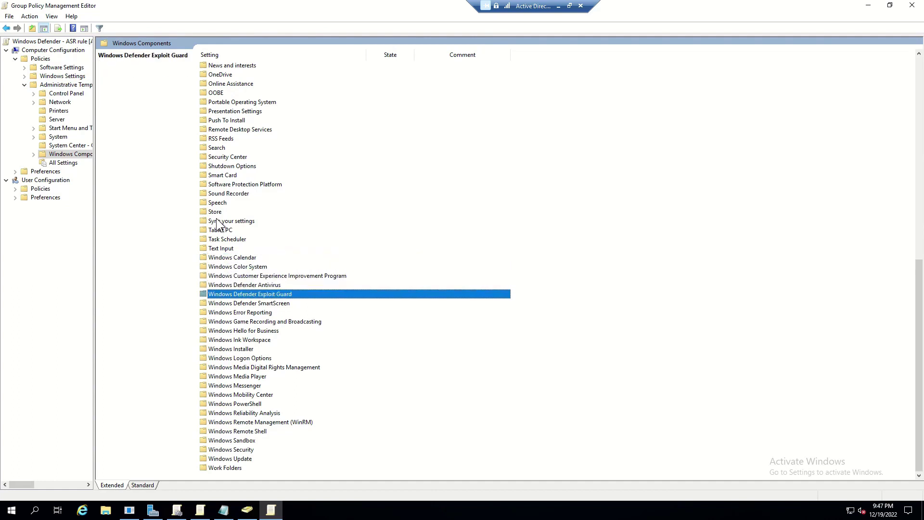
key("Return")
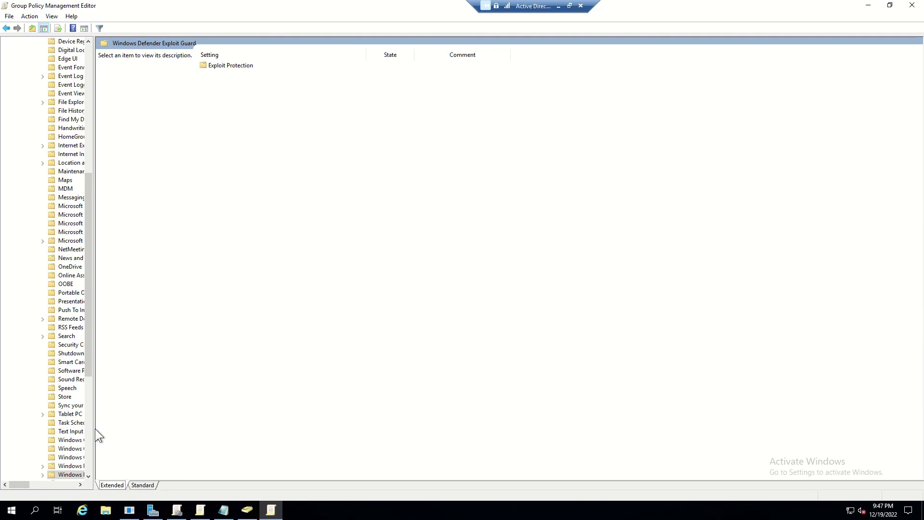
Browse through Windows Defender Antivirus > Windows Defender Exploit Guard to the Attack Surface Reduction settings.
left_click(65, 466)
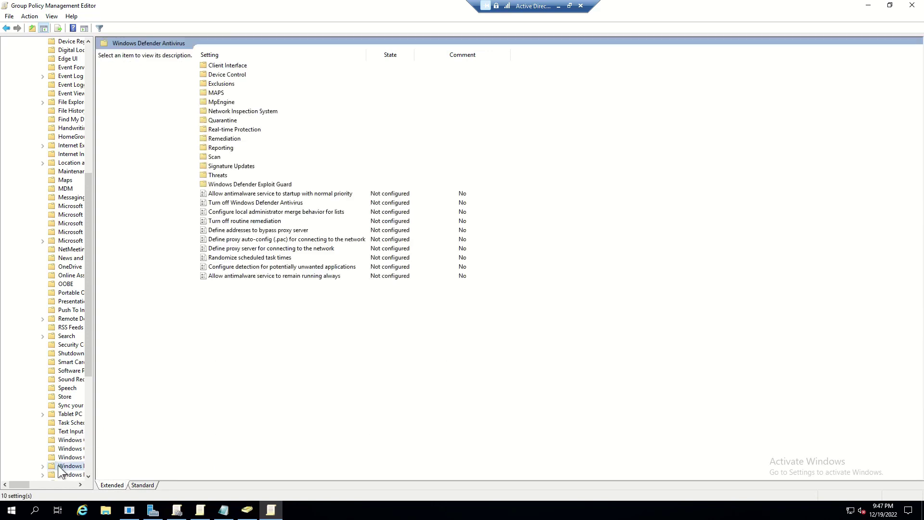
double_click(225, 186)
double_click(217, 75)
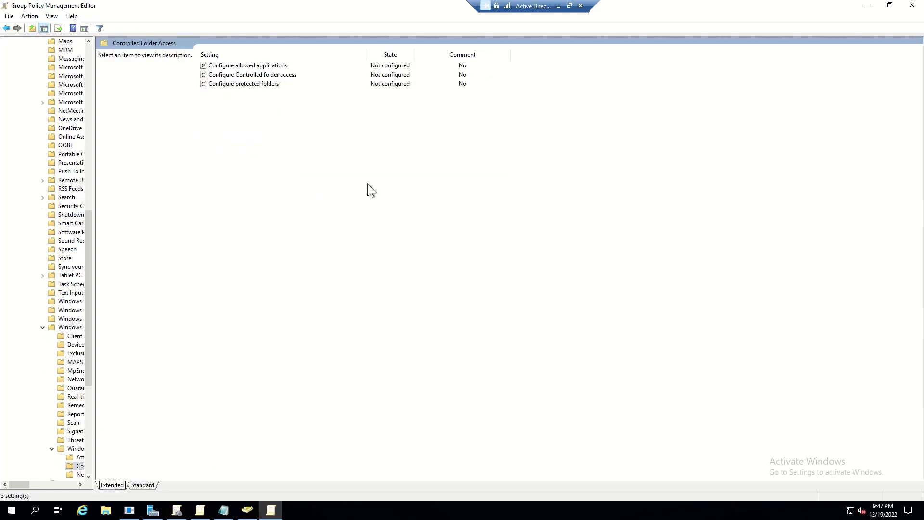
left_click(82, 458)
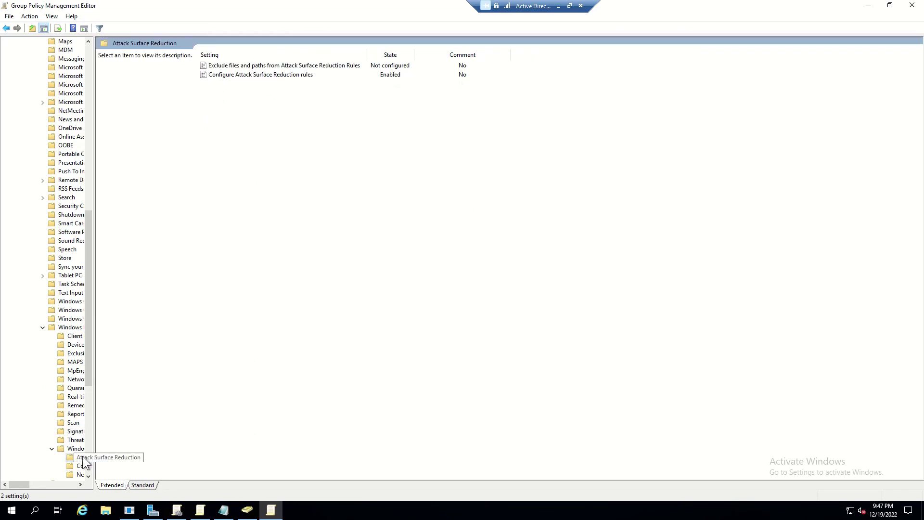
Open the Configure Attack Surface Reduction rules policy, reposition its window, and show the state set for each ASR rule.
double_click(262, 76)
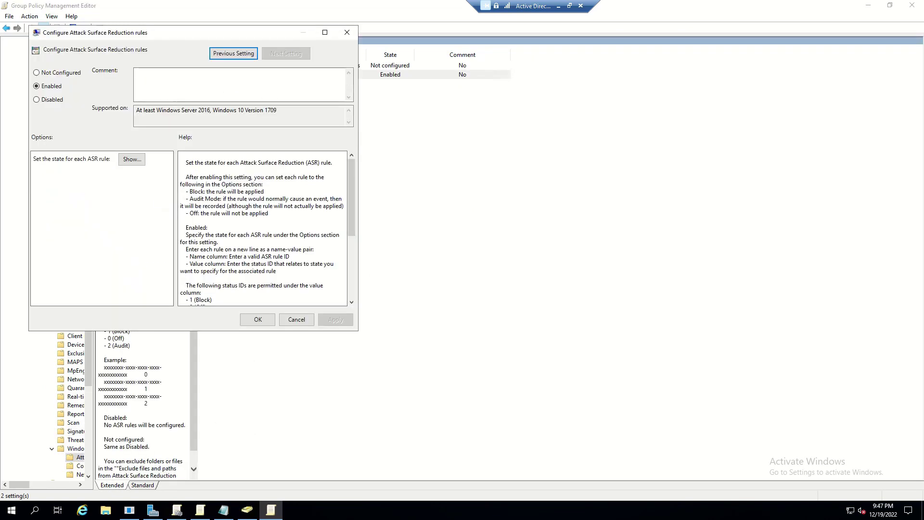
left_click_drag(397, 87, 452, 90)
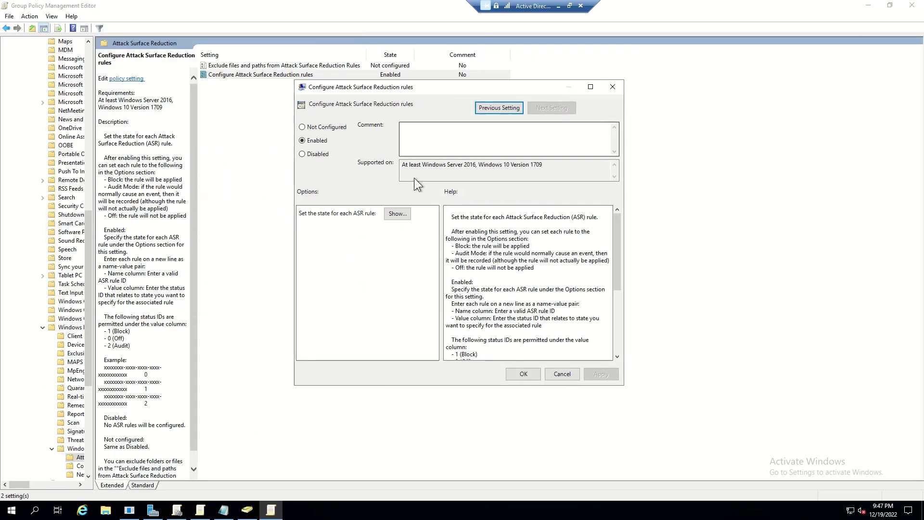
left_click(392, 215)
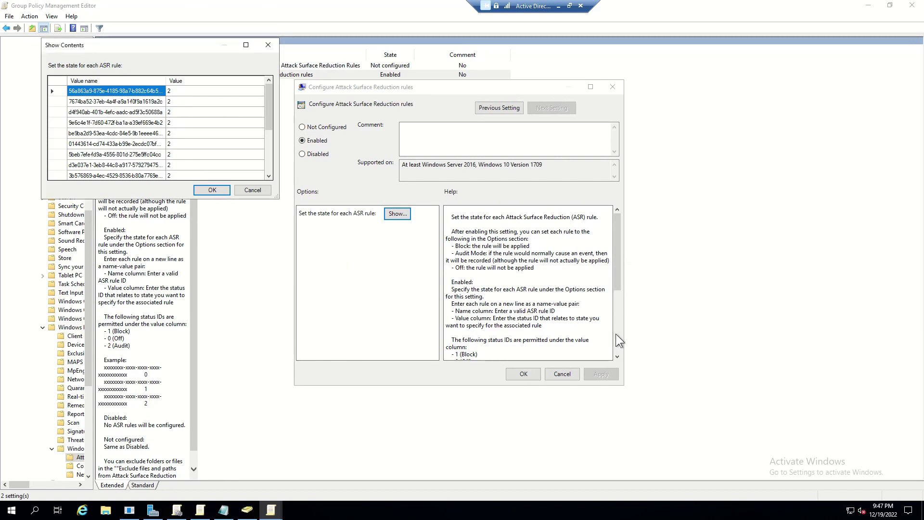
Set the state value of every listed ASR rule to 1 and apply the Configure Attack Surface Reduction rules policy.
left_click(196, 91)
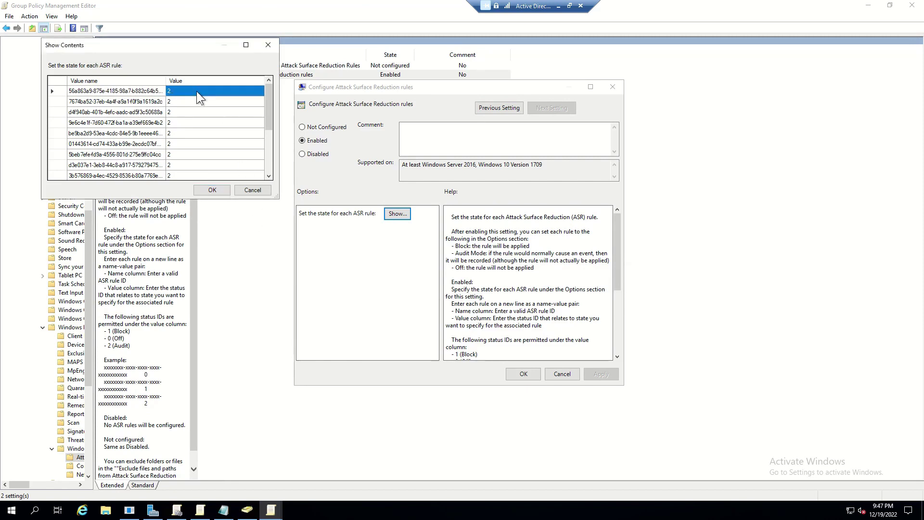
type("21")
key("Down")
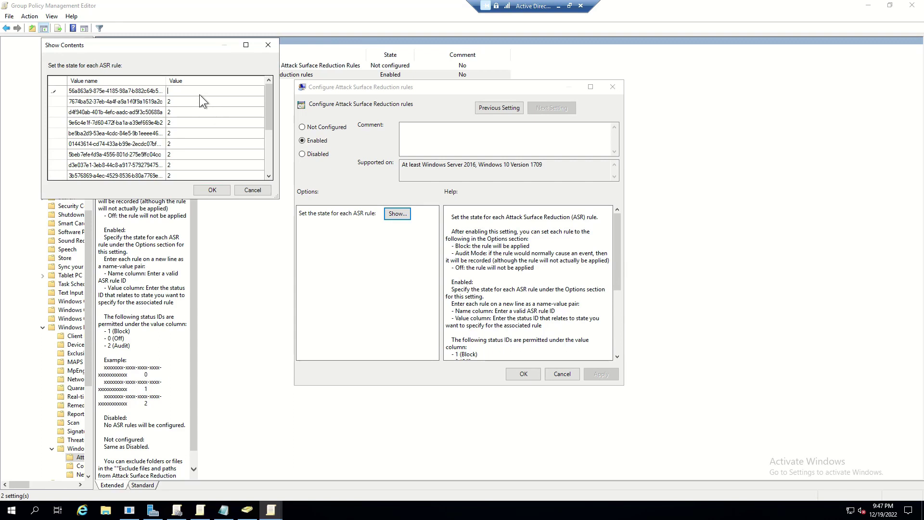
key("1")
key("Down")
key("1")
key("Down")
key("1")
key("Down")
key("1")
key("Down")
key("1")
key("Down")
key("1")
key("Down")
key("1")
key("Down")
key("1")
key("Down")
key("1")
key("Down")
key("1")
key("Down")
key("1")
key("Down")
key("1")
key("Down")
key("1")
key("Down")
key("1")
key("Down")
key("1")
key("Down")
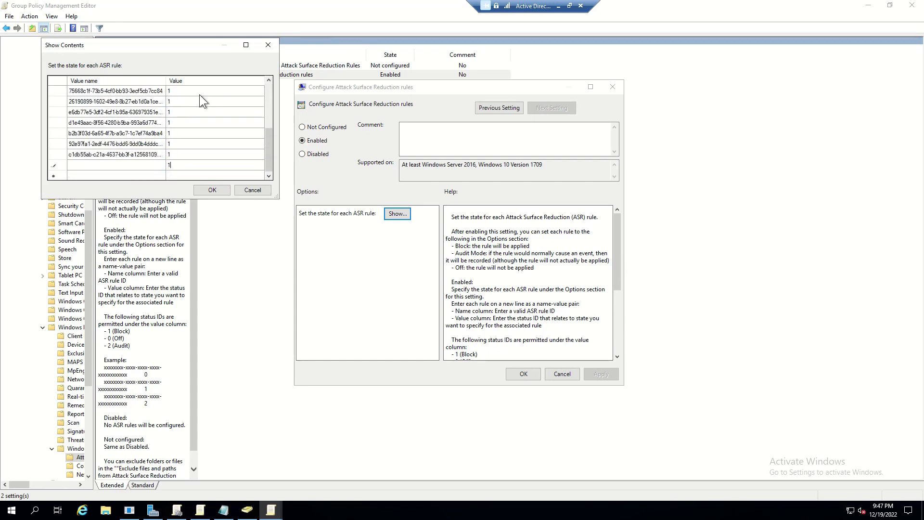
left_click(214, 190)
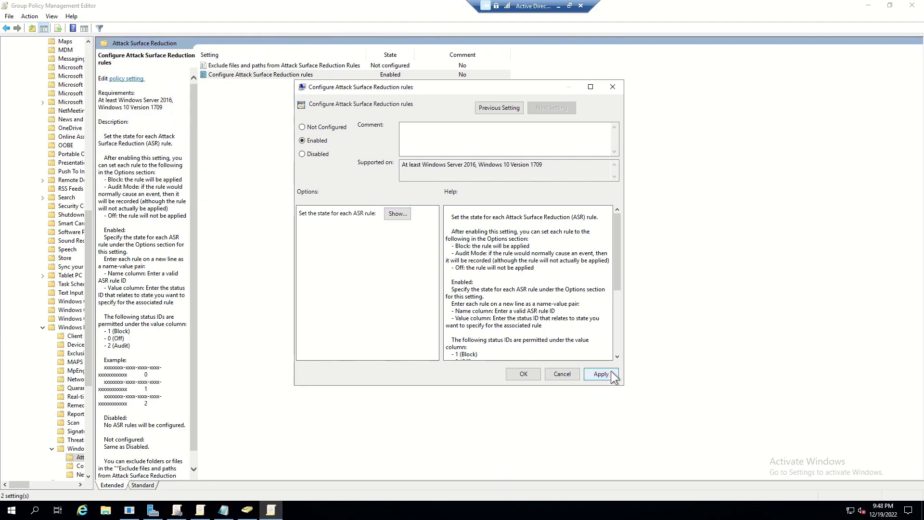
left_click(596, 375)
left_click(533, 372)
left_click(533, 371)
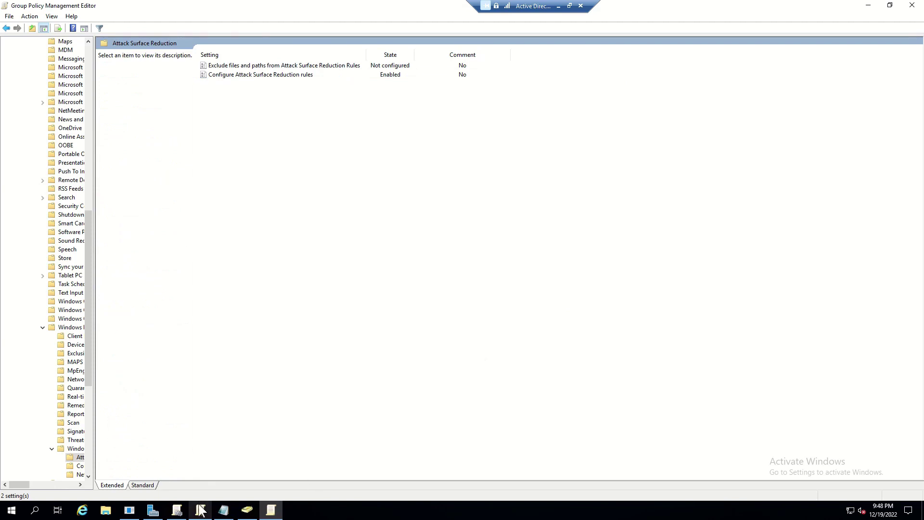
Switch to Active Directory Users and Computers, move the DOMAIN computer from Computers to the O365 organizational unit, and show that unit's contents.
left_click(247, 510)
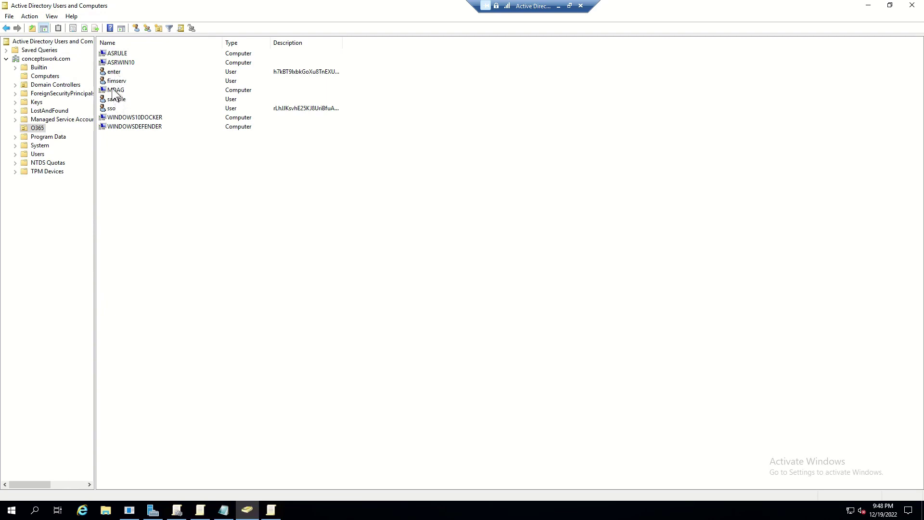
left_click(42, 77)
left_click(119, 62)
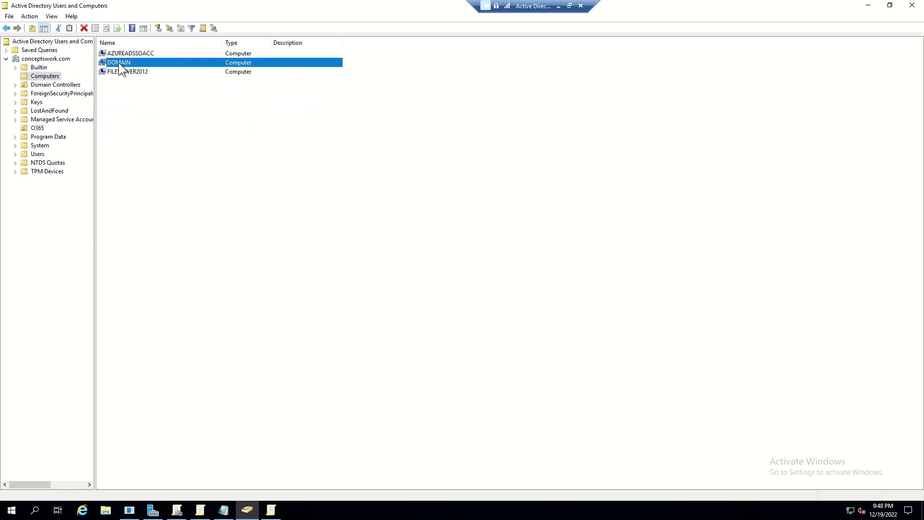
left_click(36, 128)
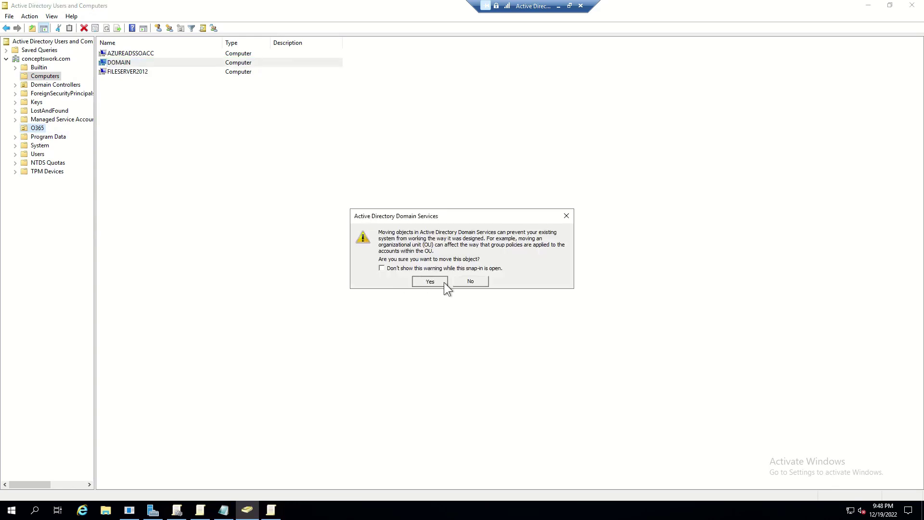
left_click(443, 282)
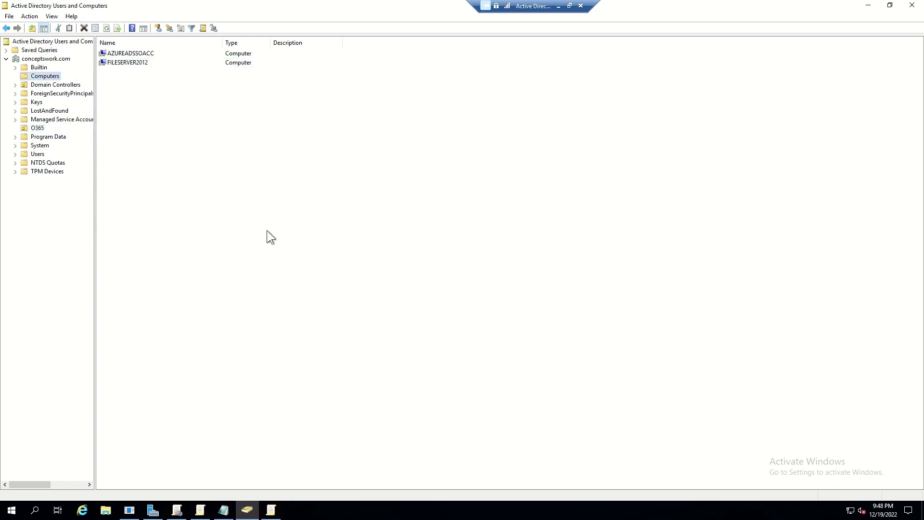
left_click(37, 128)
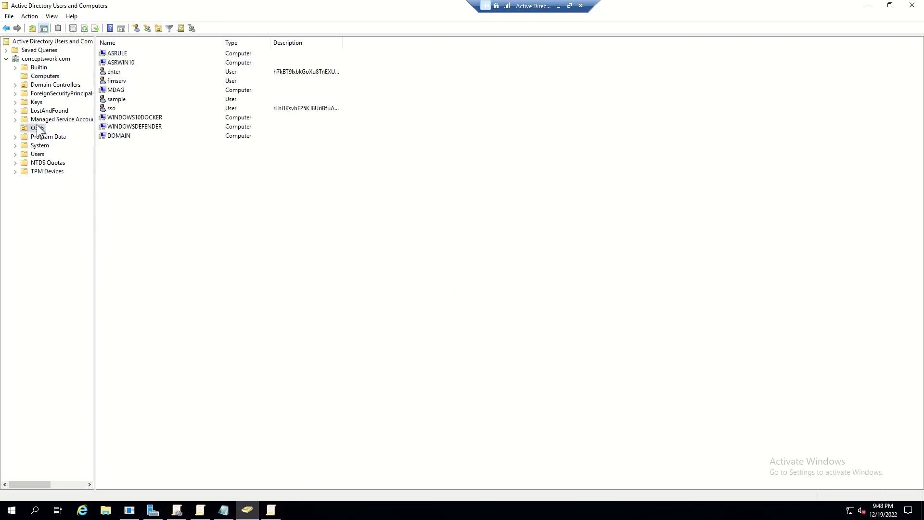
left_click(118, 135)
left_click(255, 249)
Run gpupdate /force on the Active Directory server.
key("super+r")
type("gpupdate")
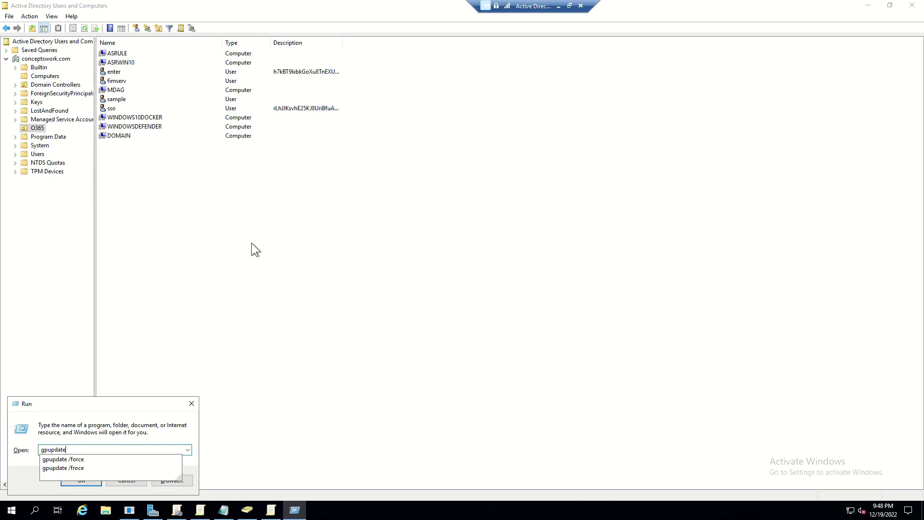
key("Down")
key("Return")
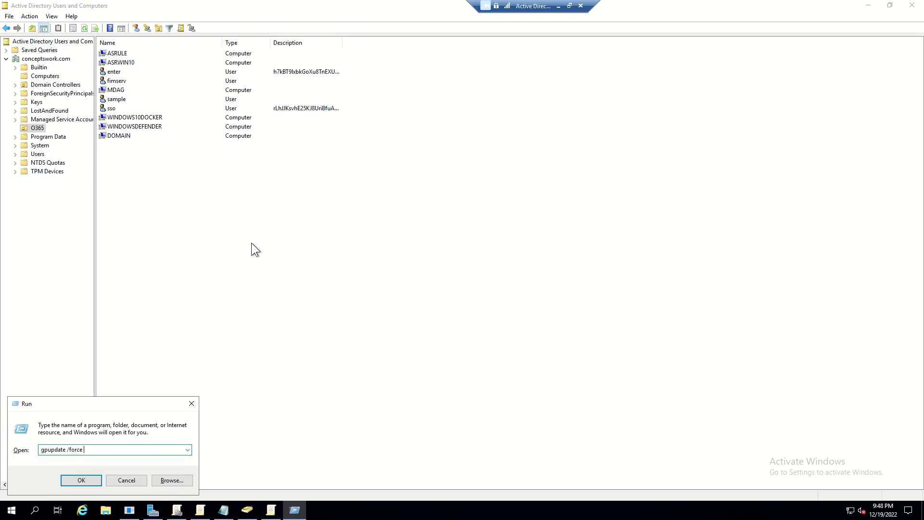
key("Return")
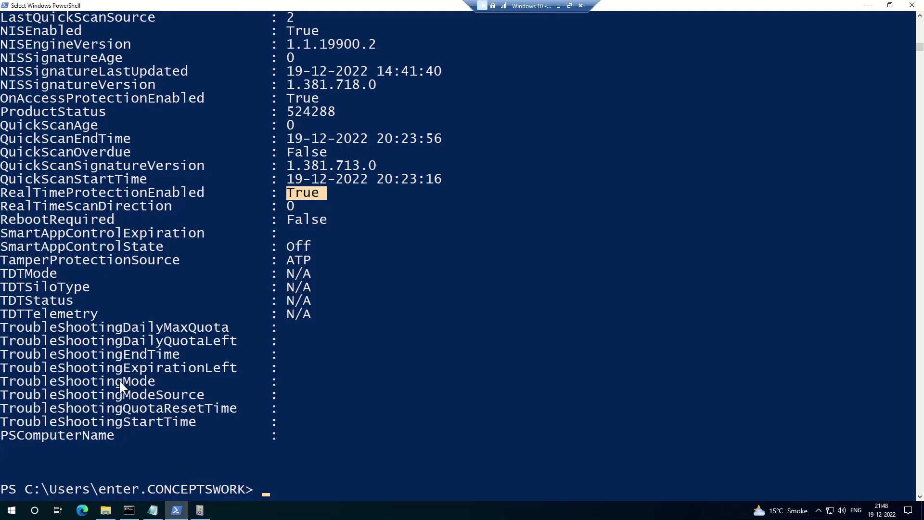
Clear the PowerShell console on the Windows 10 client.
left_click(443, 315)
type("cks")
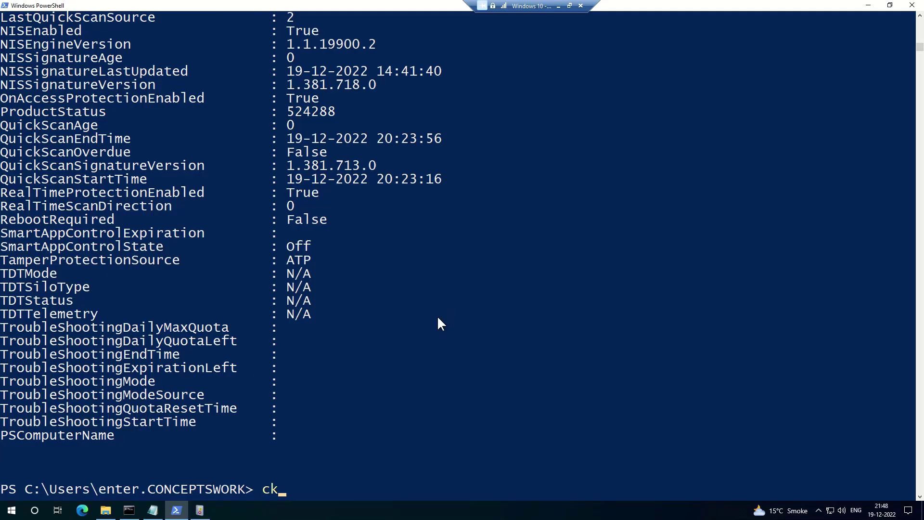
key("BackSpace")
key("BackSpace")
key("BackSpace")
type("cls")
key("Return")
Run gpupdate /force on the Windows 10 client.
key("super+r")
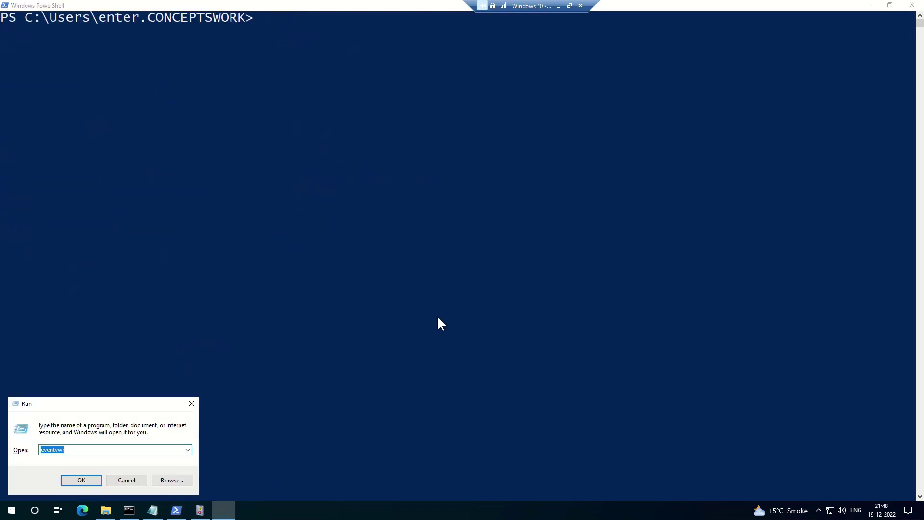
type("gpupdate /force")
key("Return")
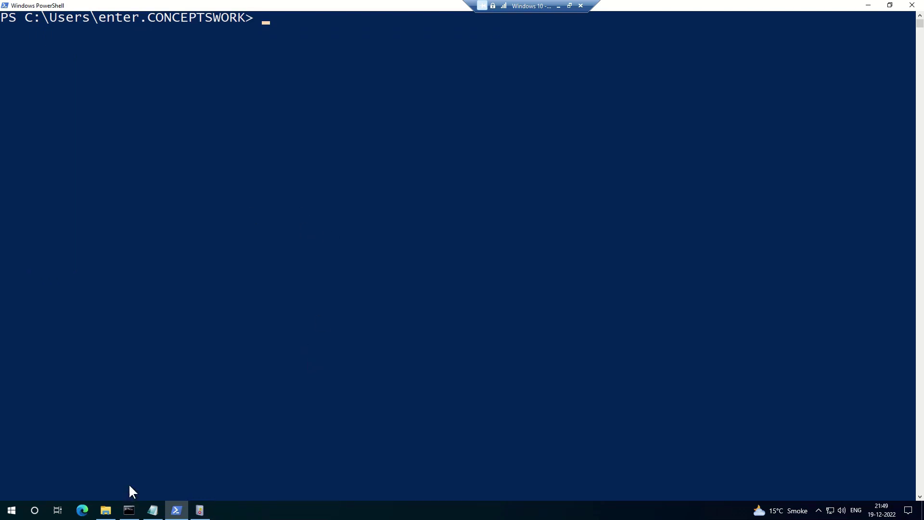
Run Get-MpPreference in PowerShell to list the client's Defender preferences.
left_click(225, 357)
type("Get-MpP")
key("Tab")
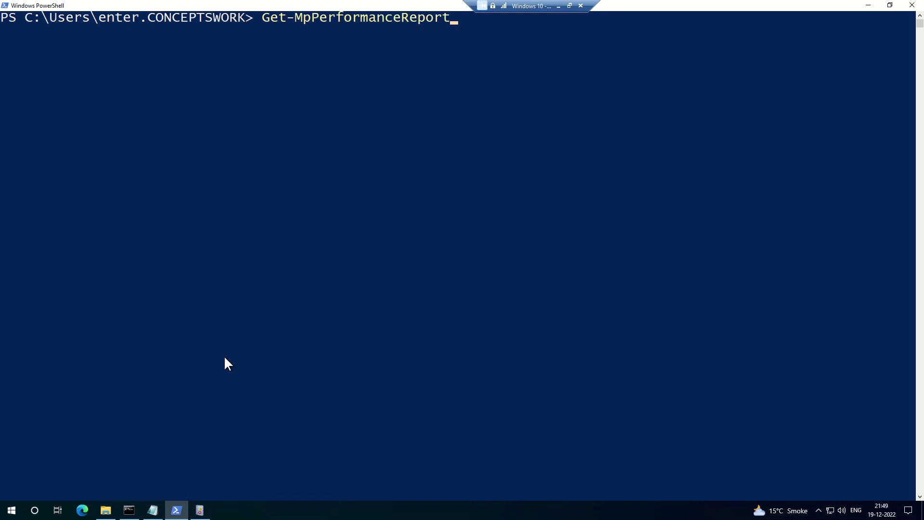
key("Tab")
key("Return")
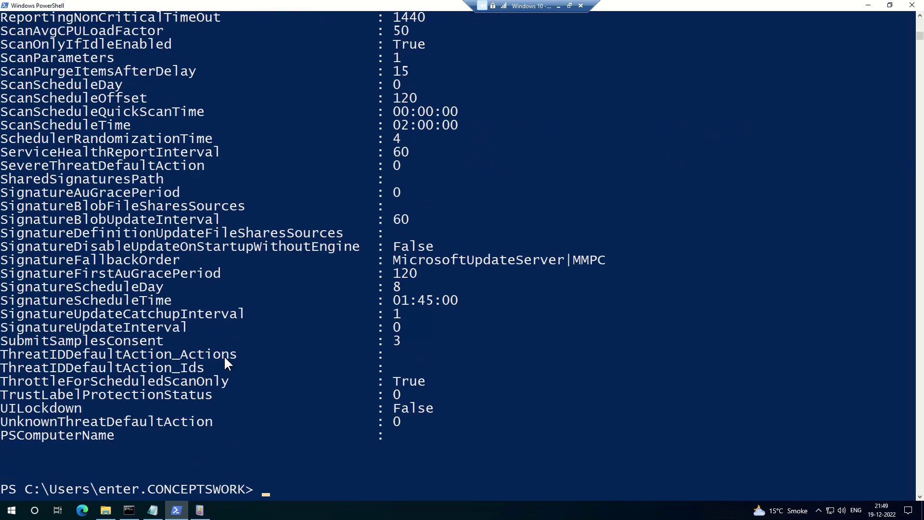
Examine the AttackSurfaceReductionRules_Actions and AttackSurfaceReductionRules_Ids entries near the start of the Get-MpPreference output.
left_click(404, 244)
scroll(540, 342, "up", 20)
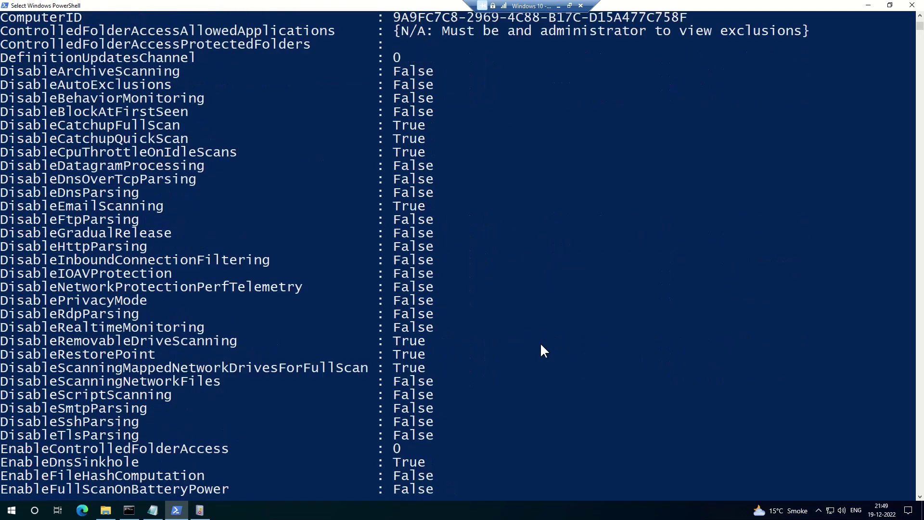
left_click_drag(365, 114, 712, 213)
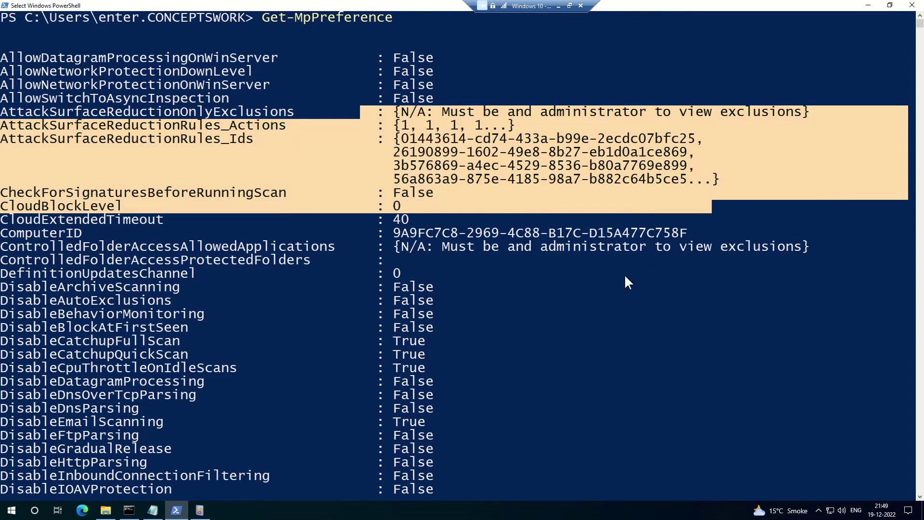
left_click_drag(433, 138, 662, 207)
left_click(438, 165)
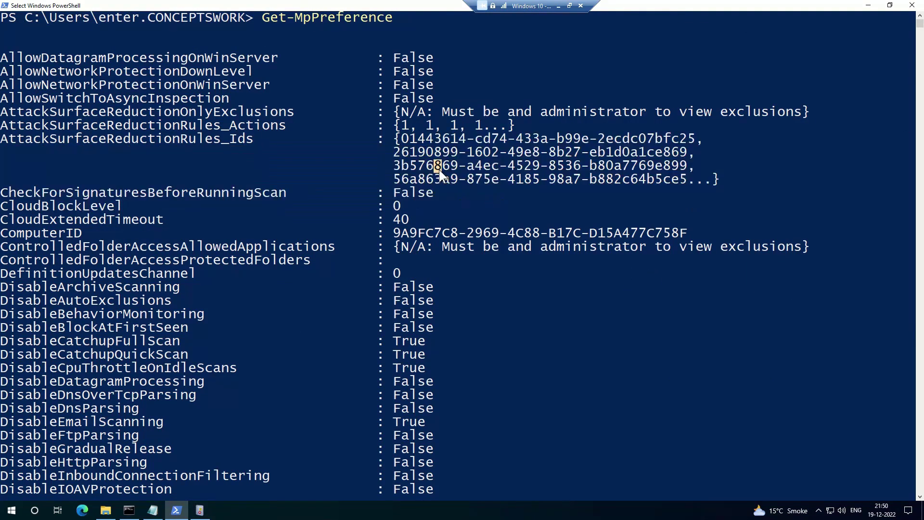
left_click(325, 198)
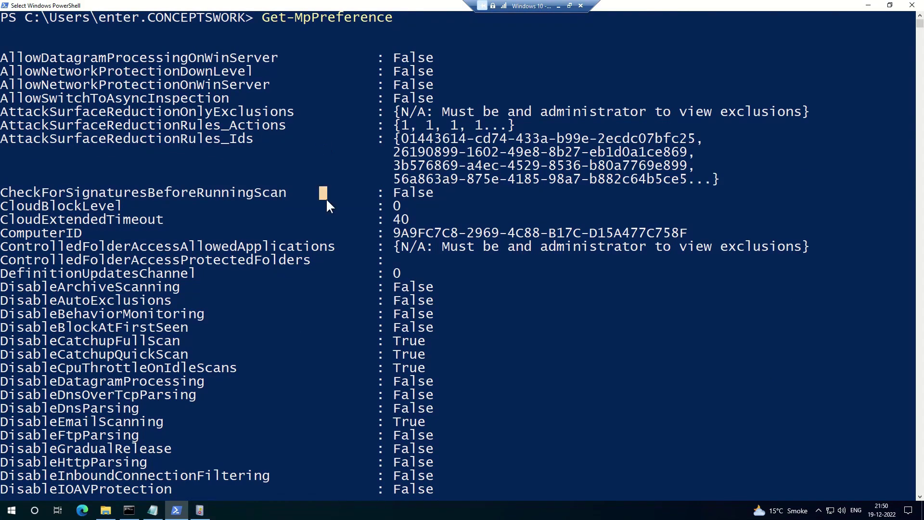
left_click(105, 510)
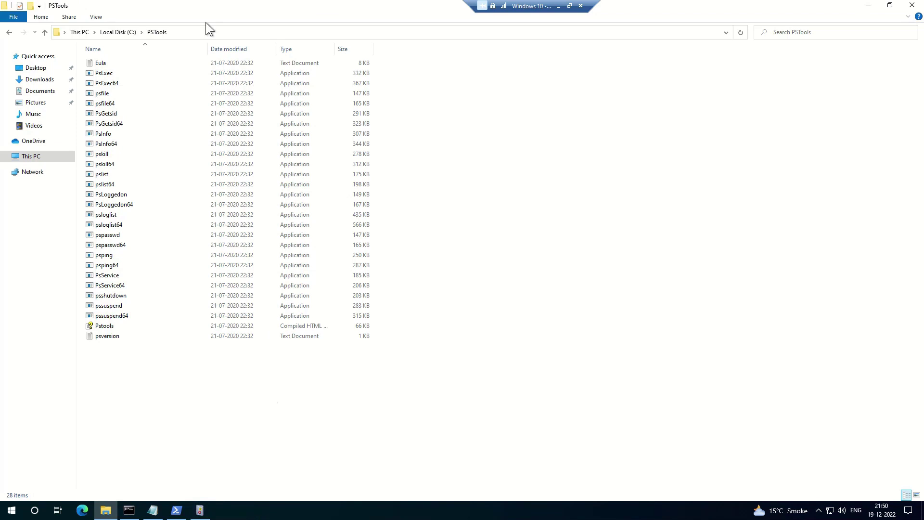
left_click(210, 37)
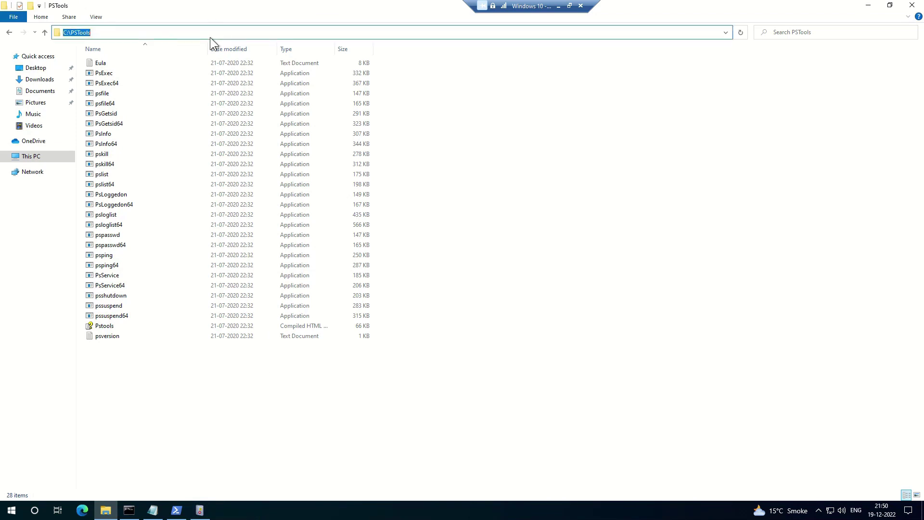
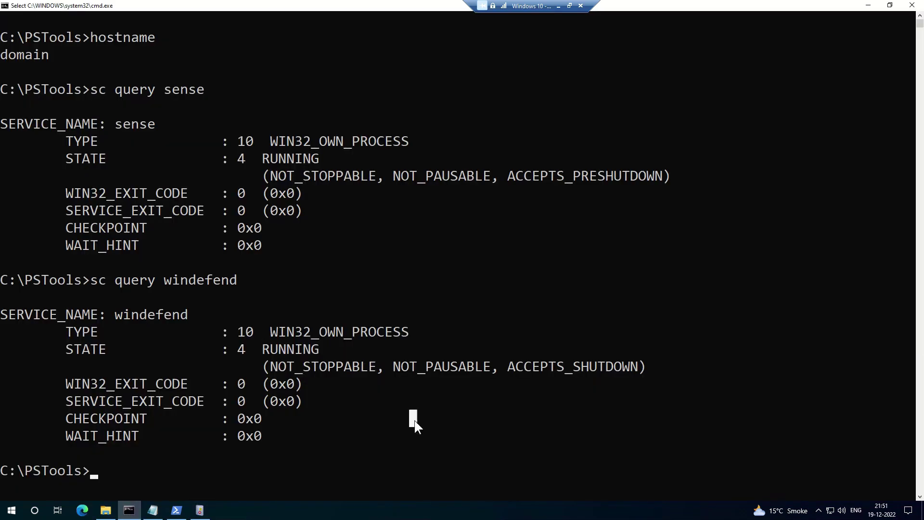
type("cls")
key("Return")
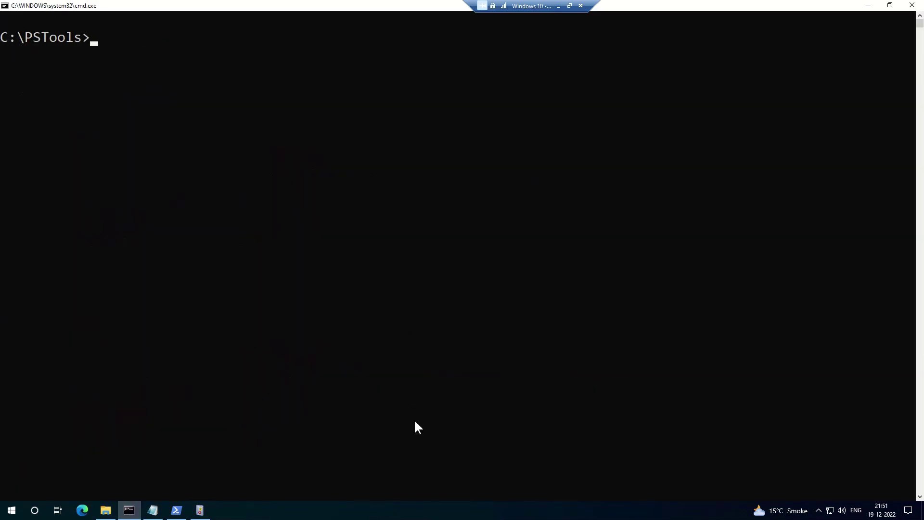
left_click(911, 5)
key("super+r")
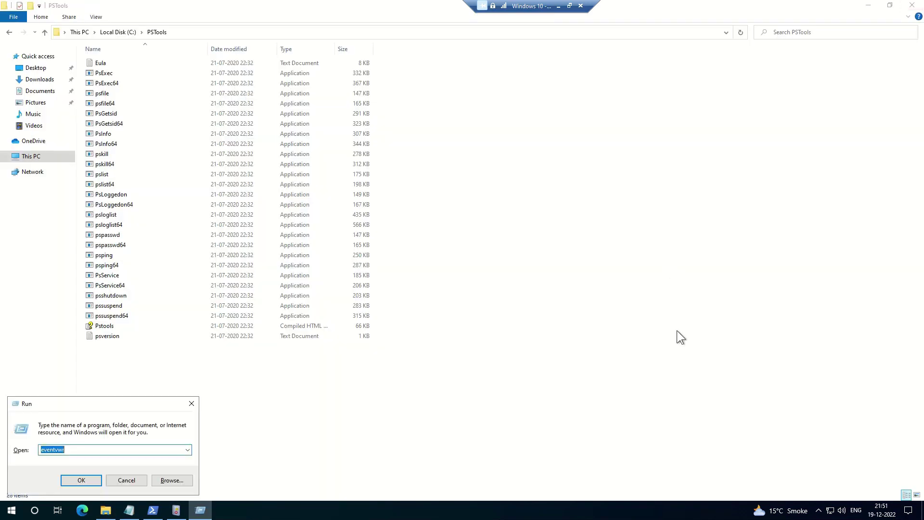
Launch Command Prompt as administrator, allow the elevation request, and maximize its window.
key("super")
type("cm")
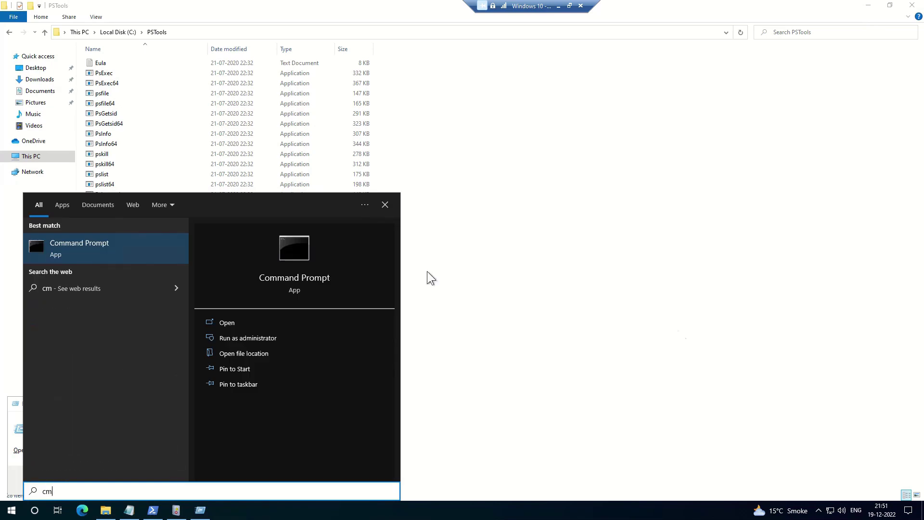
right_click(141, 250)
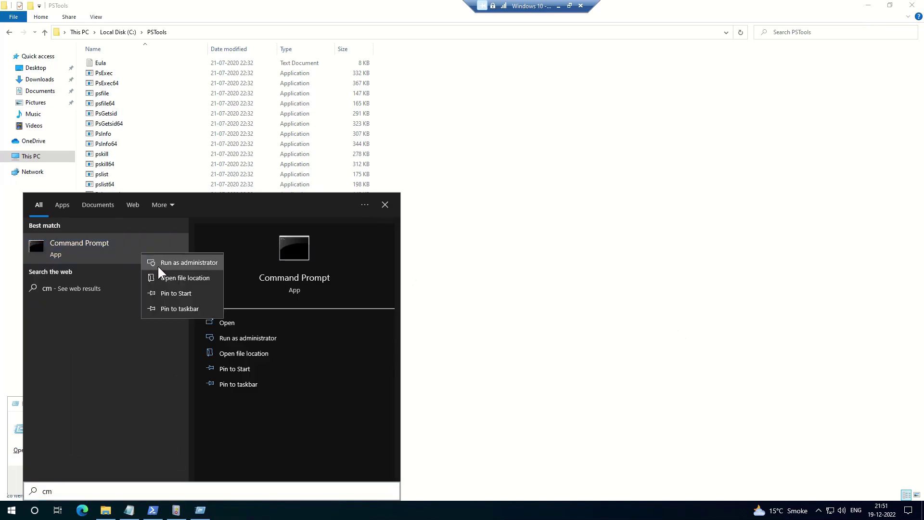
left_click(157, 265)
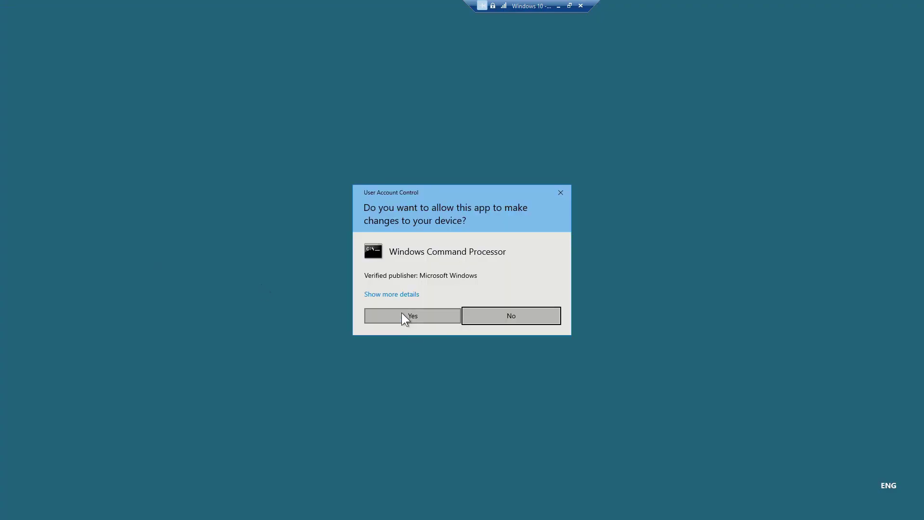
left_click(403, 315)
left_click(466, 273)
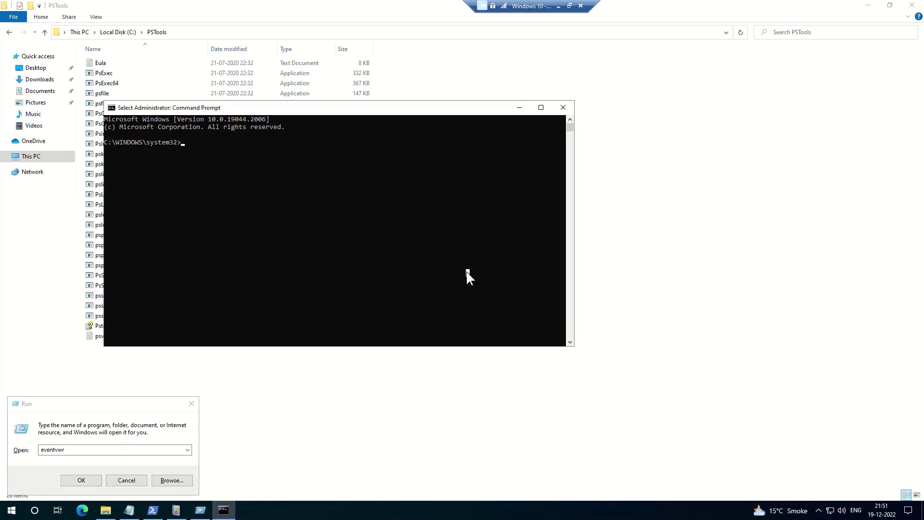
double_click(335, 111)
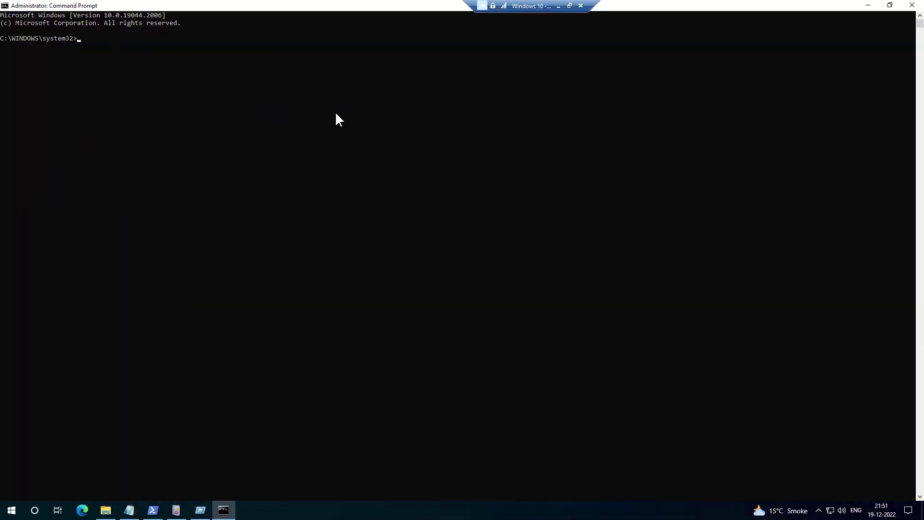
Set the administrator Command Prompt's font size to 36.
left_click(296, 188)
right_click(251, 9)
left_click(275, 104)
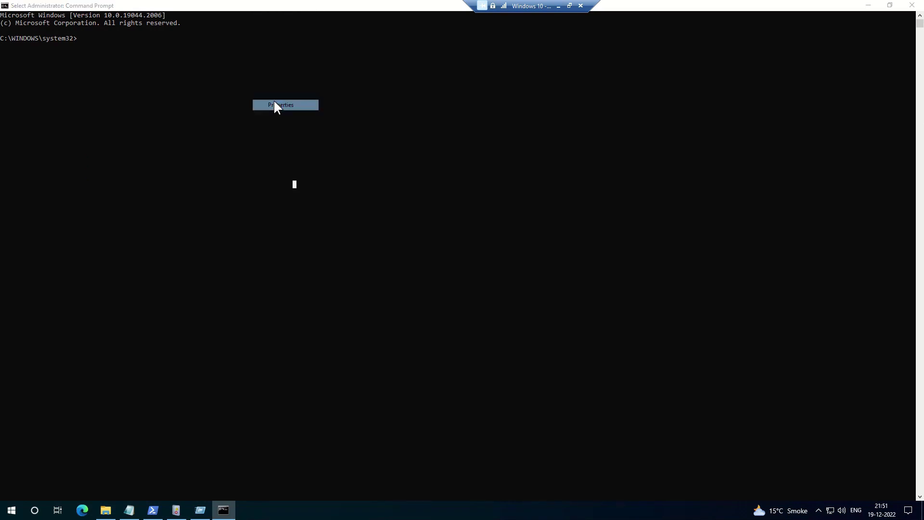
left_click(30, 91)
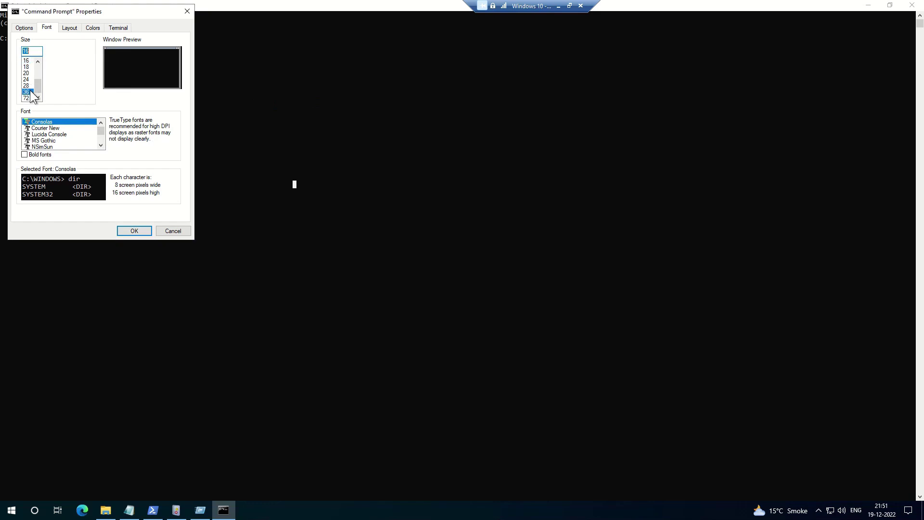
left_click(133, 231)
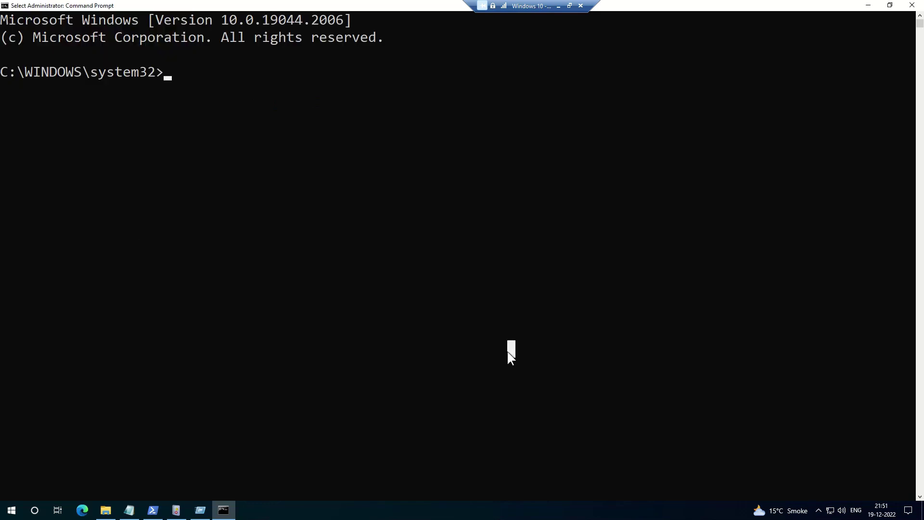
Change the working directory to the drive root and into the PSTools folder.
type("cd \\")
key("Return")
key("Return")
key("Return")
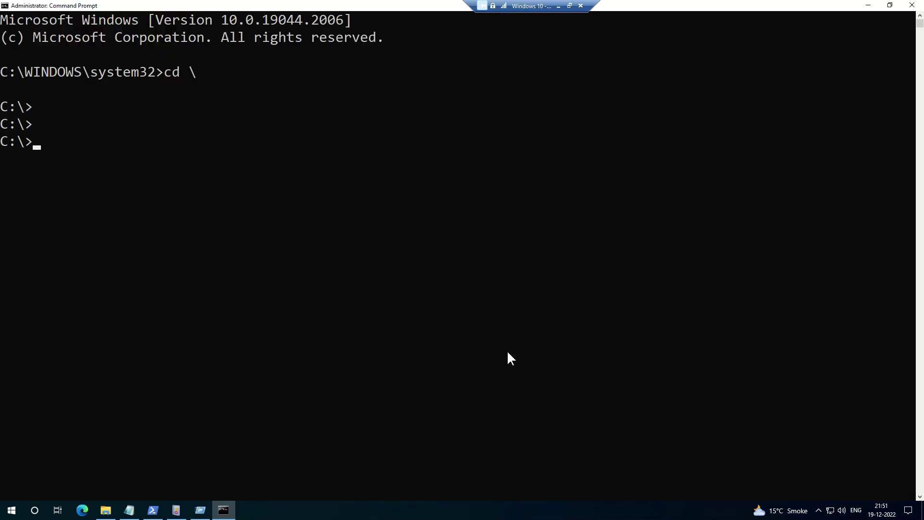
type("cd PSTools")
key("Return")
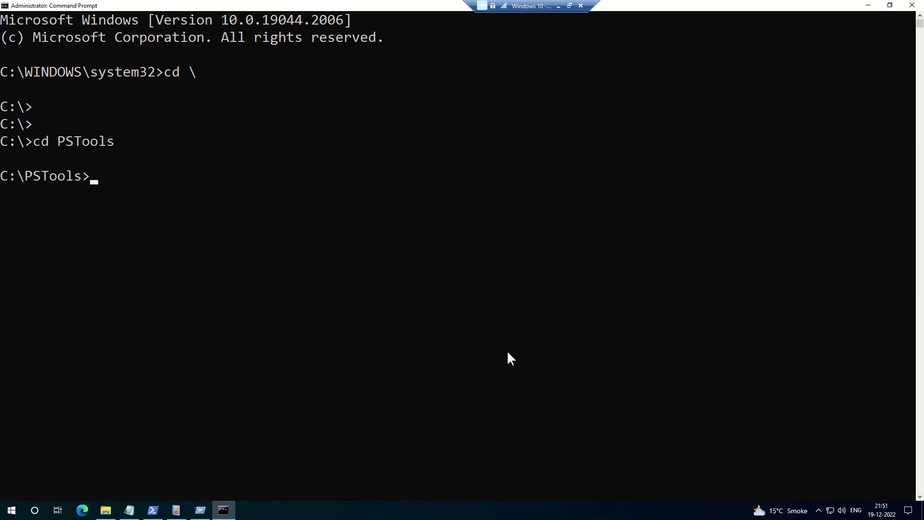
Try to launch an interactive command prompt under the SYSTEM account with psexec -s -i cmd.exe.
type("psex")
type("ec ")
type("a")
key("BackSpace")
type("-s -i cmd.exe")
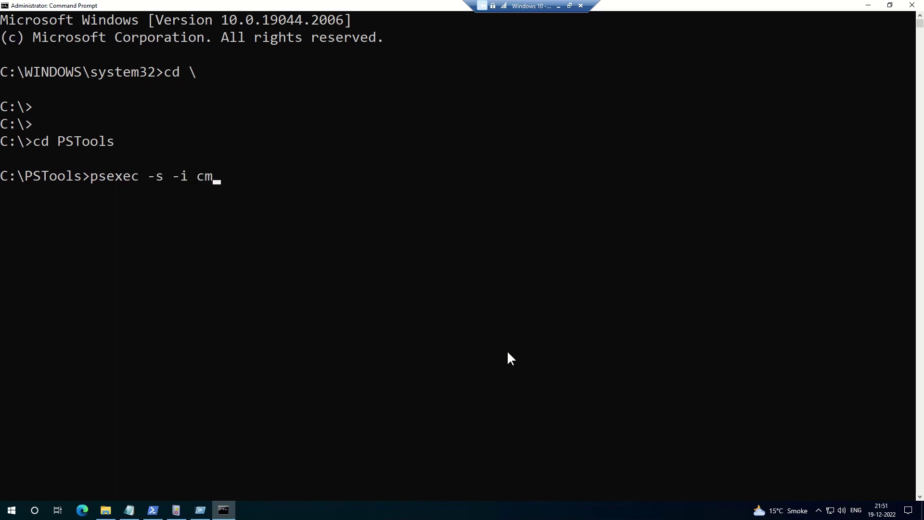
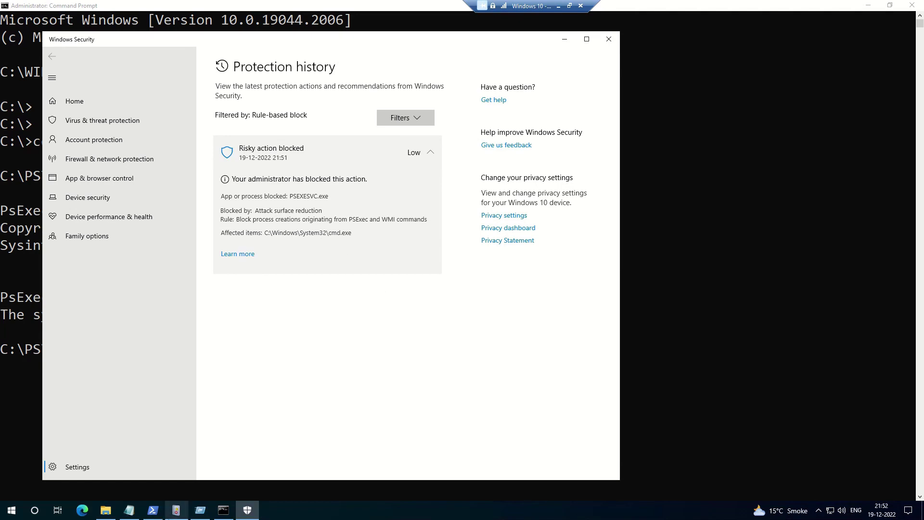
Switch to Event Viewer, refresh the Windows Defender Operational log, and open the properties of the newest Warning event.
left_click(177, 511)
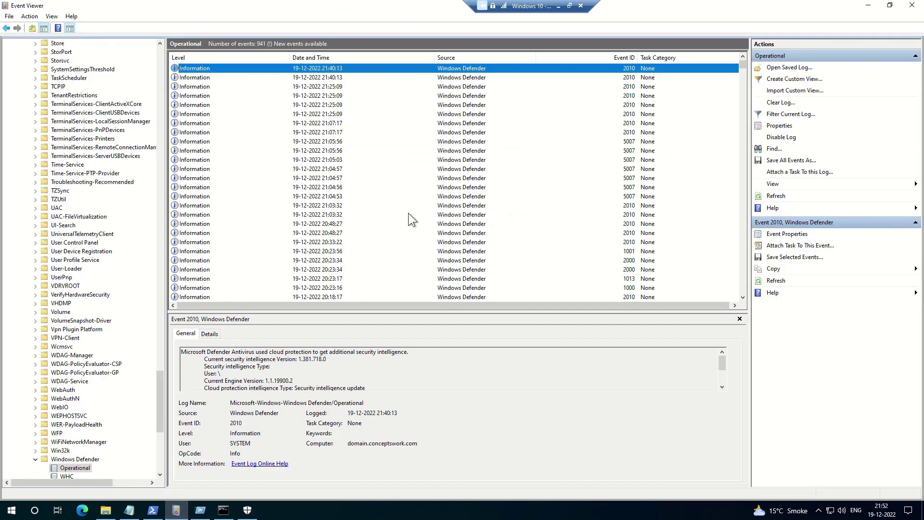
left_click(770, 197)
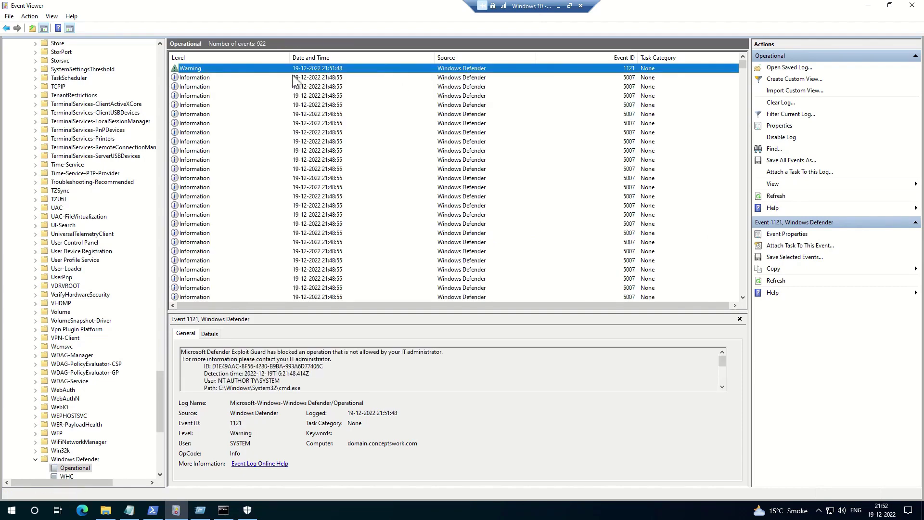
double_click(275, 66)
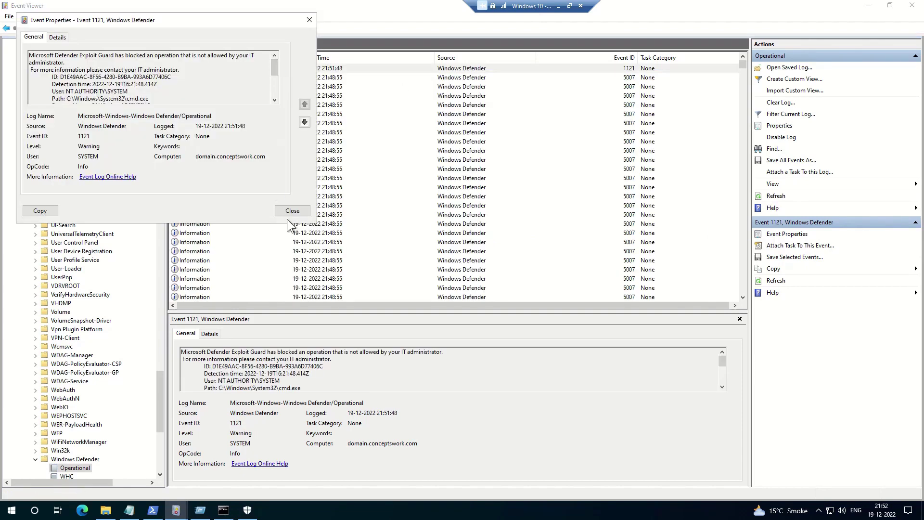